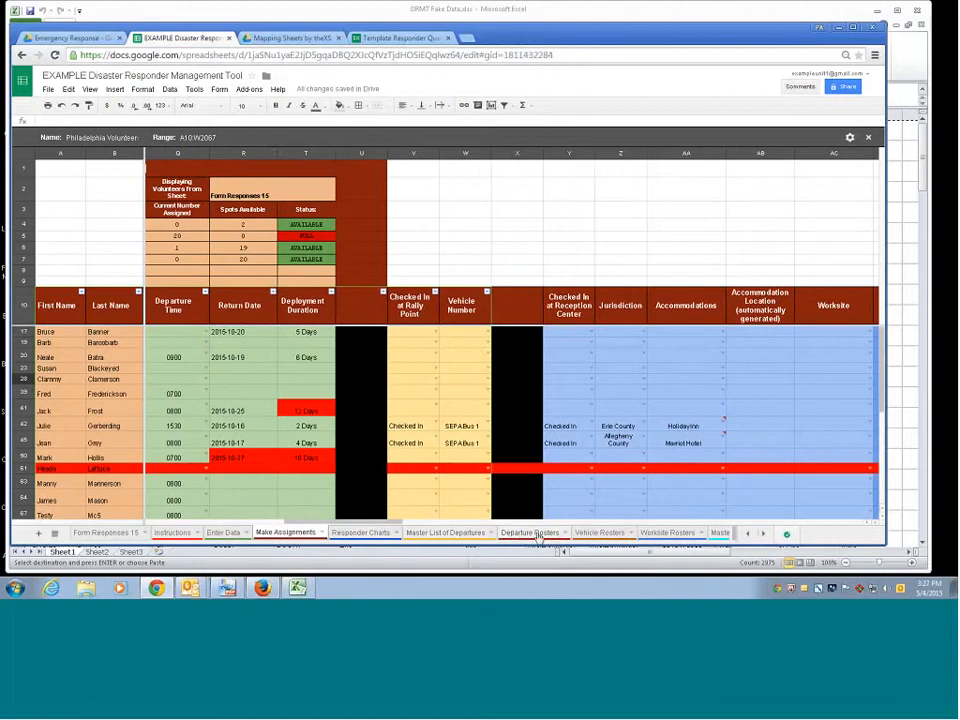
Step: Examine the Departure Rosters sheet: its location, date and time choices, and the volunteers listed for the selected departure
{"action": "left_click", "coordinate": [513, 533]}
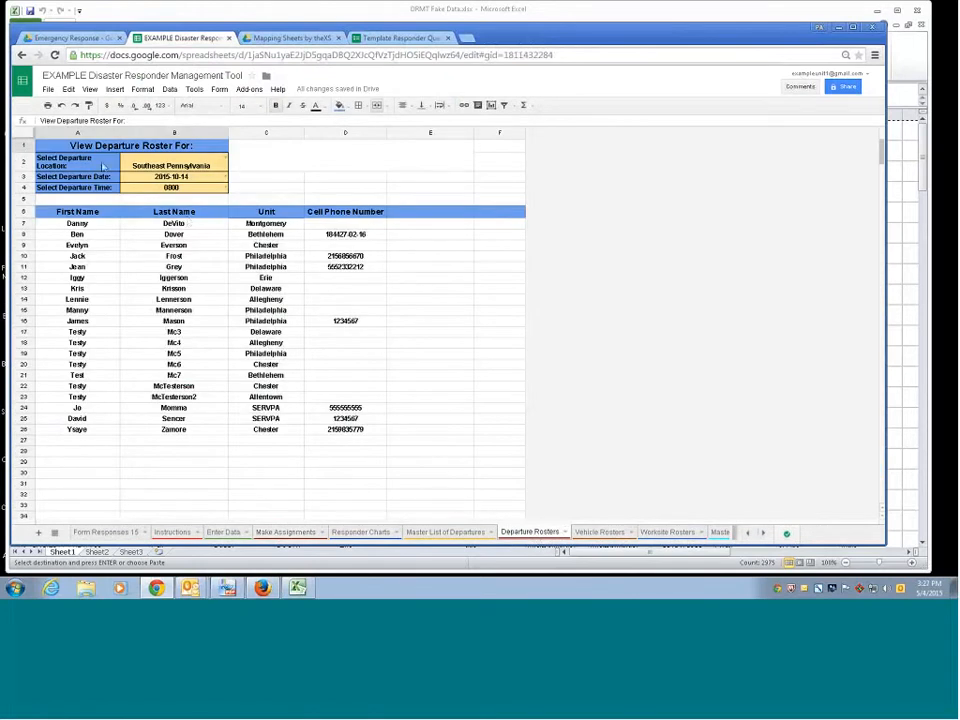
{"action": "left_click", "coordinate": [224, 159]}
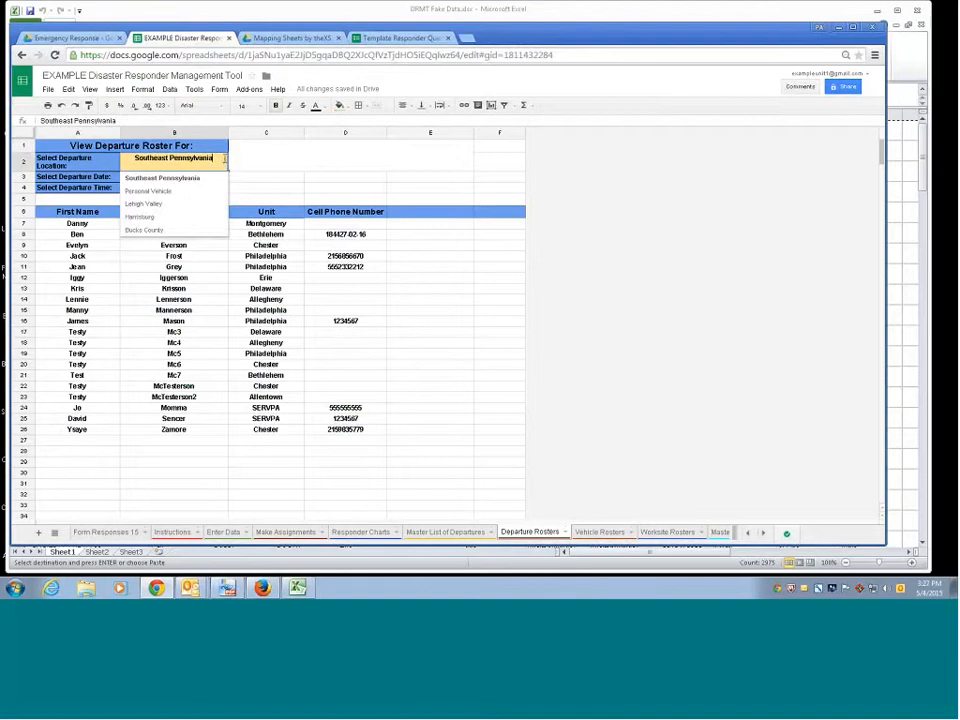
{"action": "left_click", "coordinate": [205, 179]}
{"action": "double_click", "coordinate": [207, 178]}
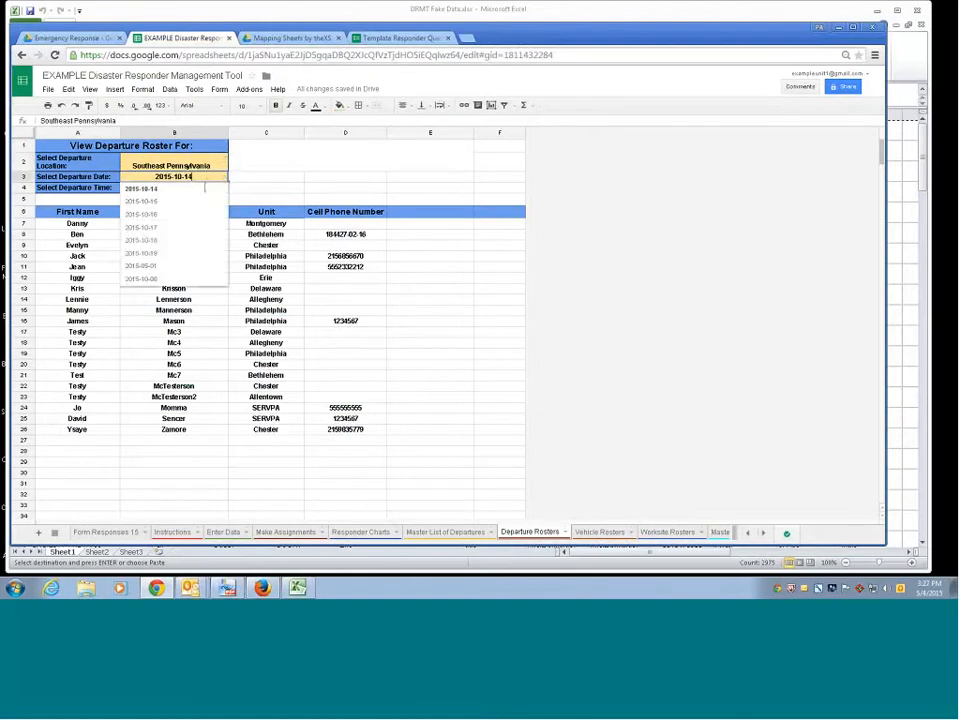
{"action": "key", "text": "Escape"}
{"action": "left_click", "coordinate": [219, 190]}
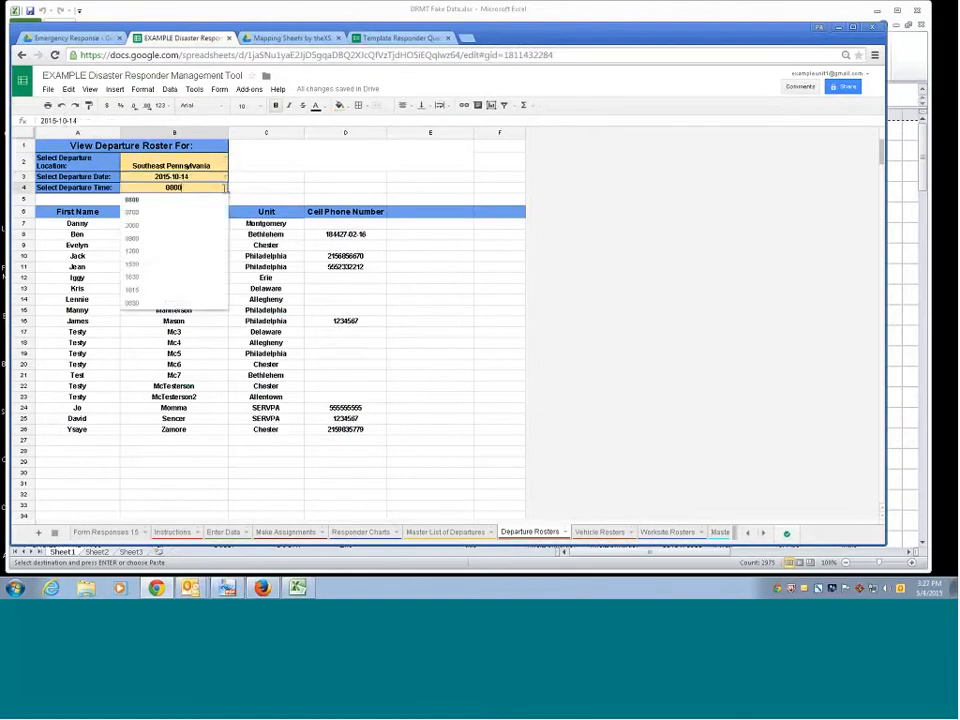
{"action": "key", "text": "Escape"}
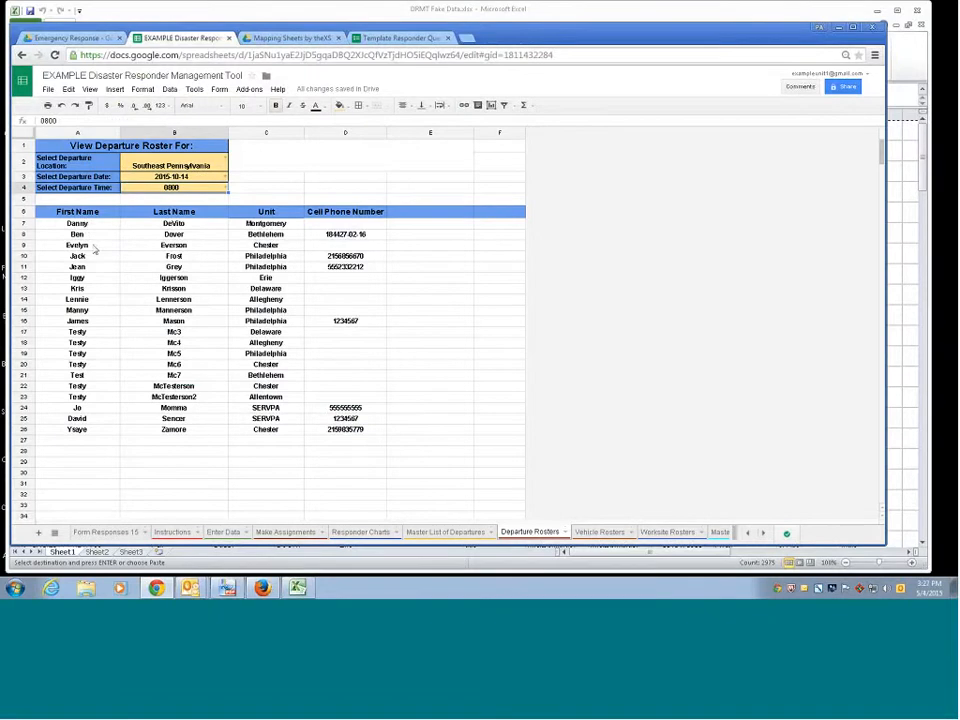
{"action": "left_click_drag", "start_coordinate": [72, 223], "coordinate": [293, 407]}
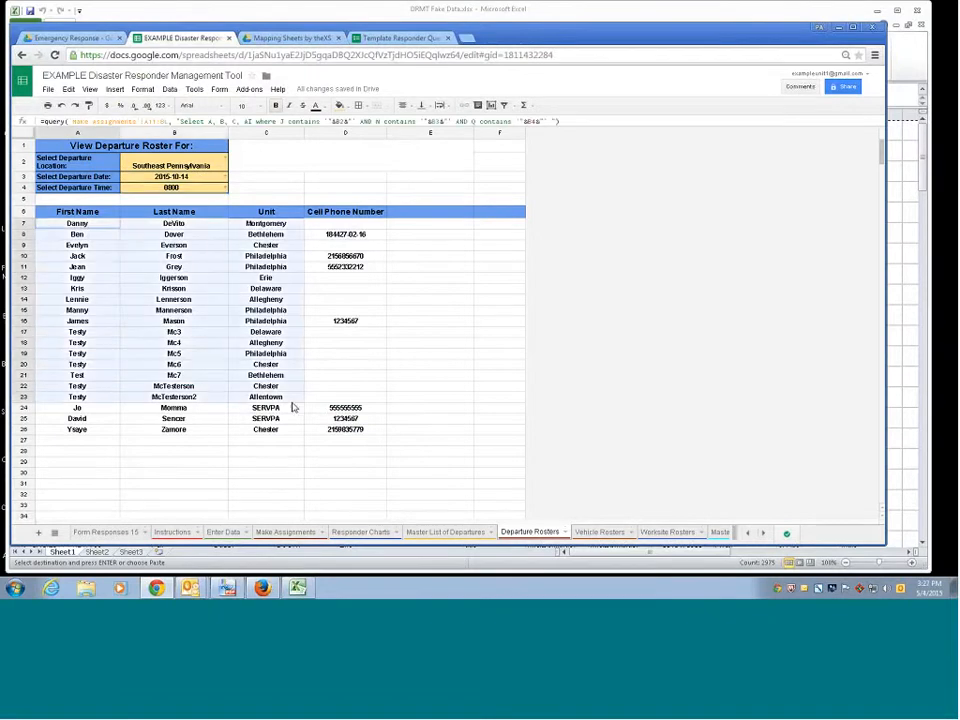
{"action": "left_click", "coordinate": [372, 432]}
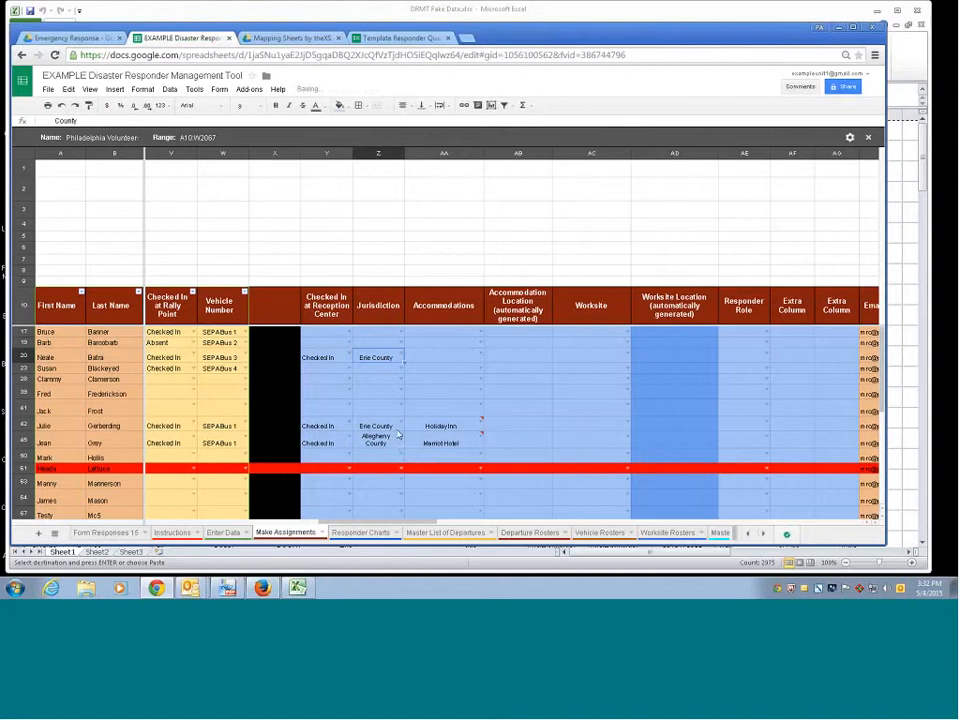
Step: For the volunteer in row 20, set Accommodations to Erie - Responder Shelter 2 and Worksite to Erie - Shelter 1
{"action": "left_click", "coordinate": [481, 355]}
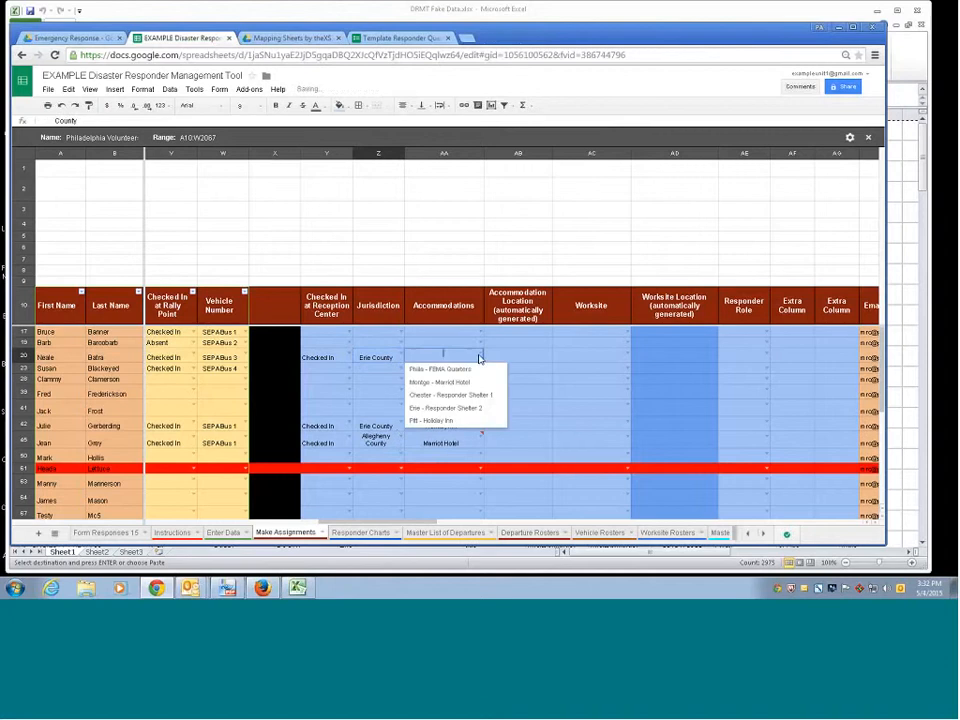
{"action": "left_click", "coordinate": [436, 414]}
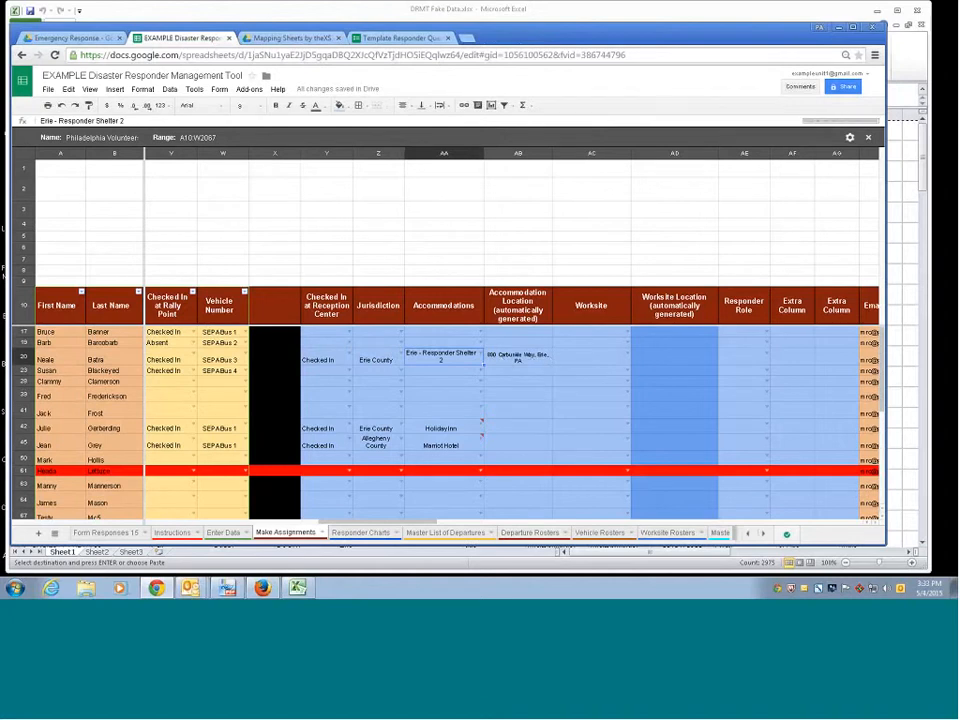
{"action": "double_click", "coordinate": [616, 355]}
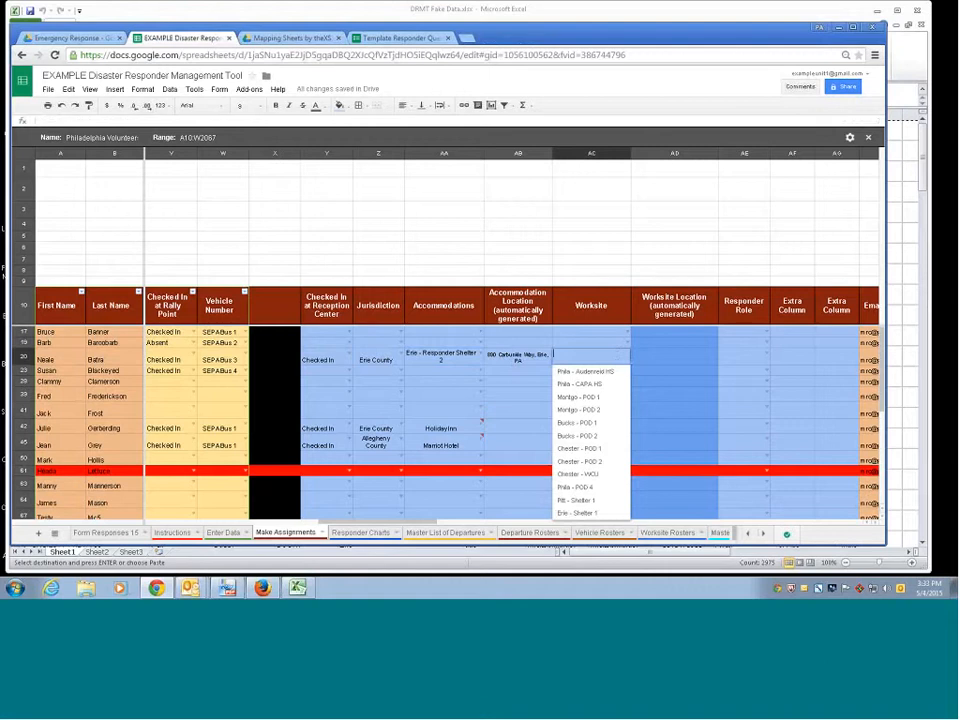
{"action": "left_click", "coordinate": [597, 514]}
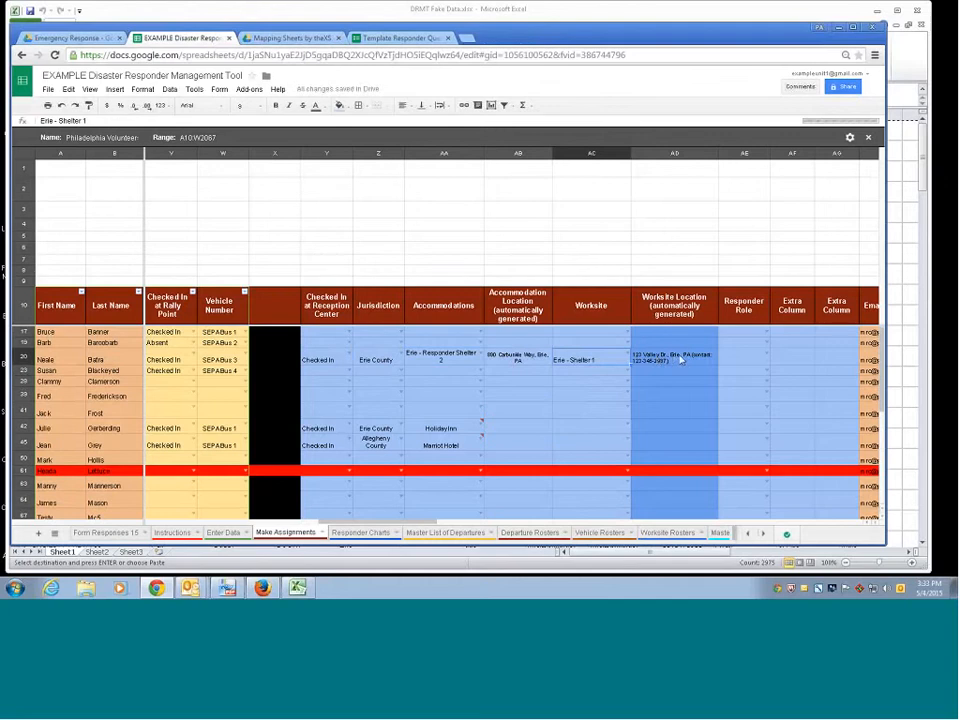
Step: Check the row 20 volunteer's qualification and set their Responder Role to Line Staff
{"action": "left_click_drag", "start_coordinate": [438, 522], "coordinate": [478, 525]}
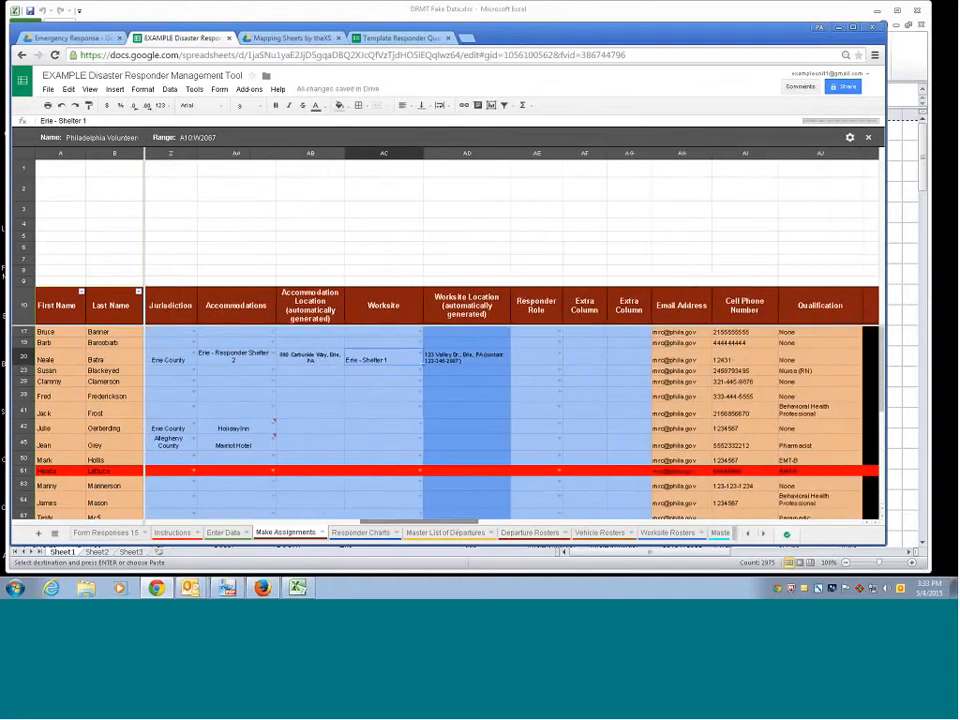
{"action": "left_click", "coordinate": [800, 360]}
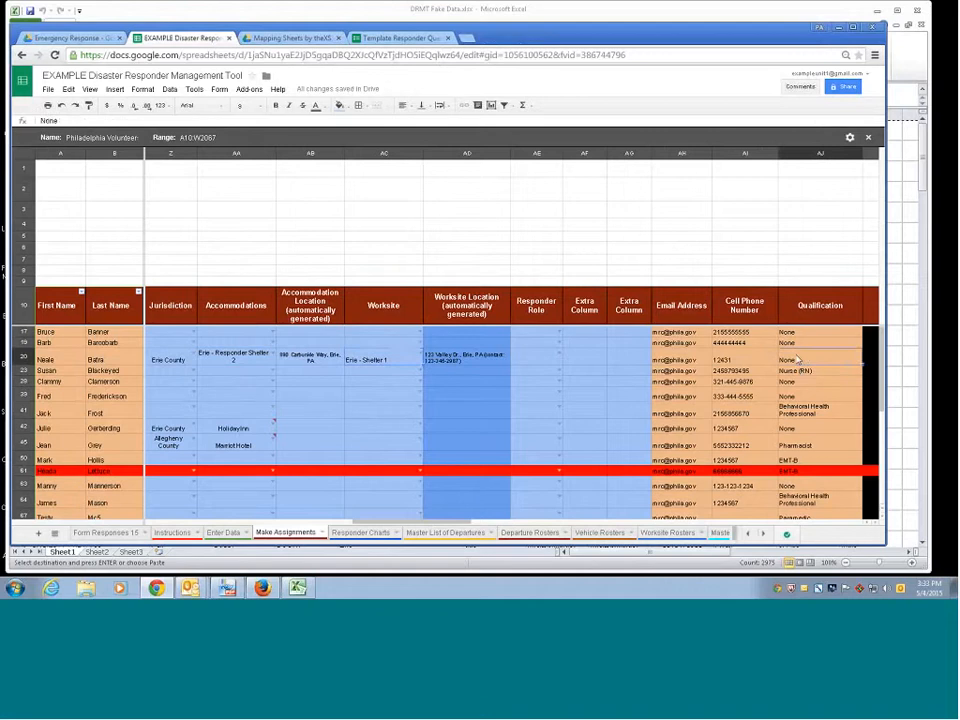
{"action": "left_click", "coordinate": [558, 359]}
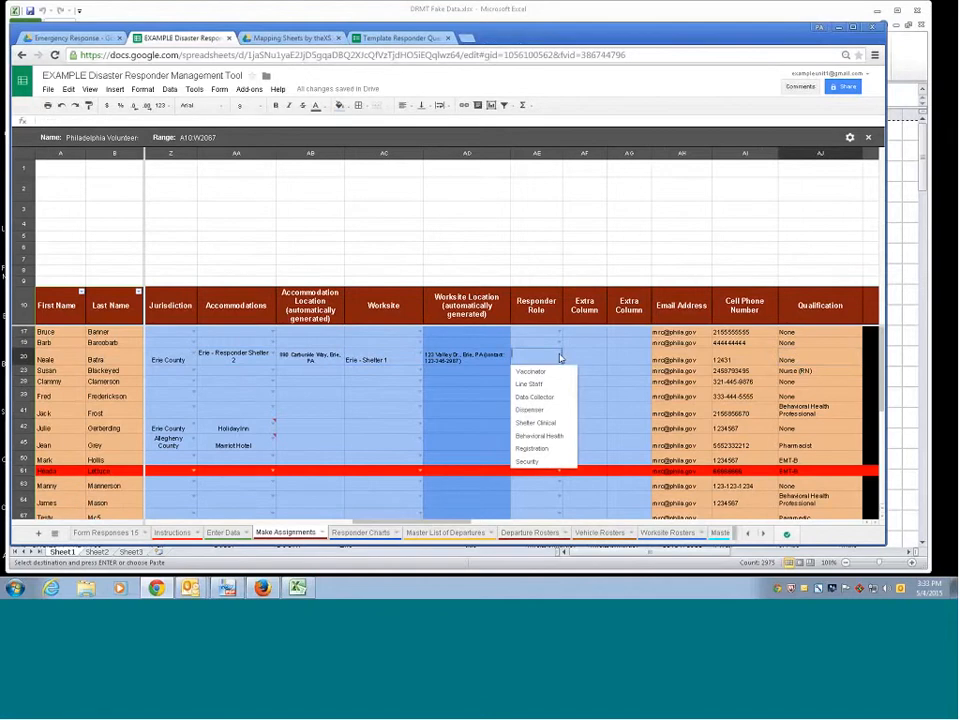
{"action": "left_click", "coordinate": [540, 386]}
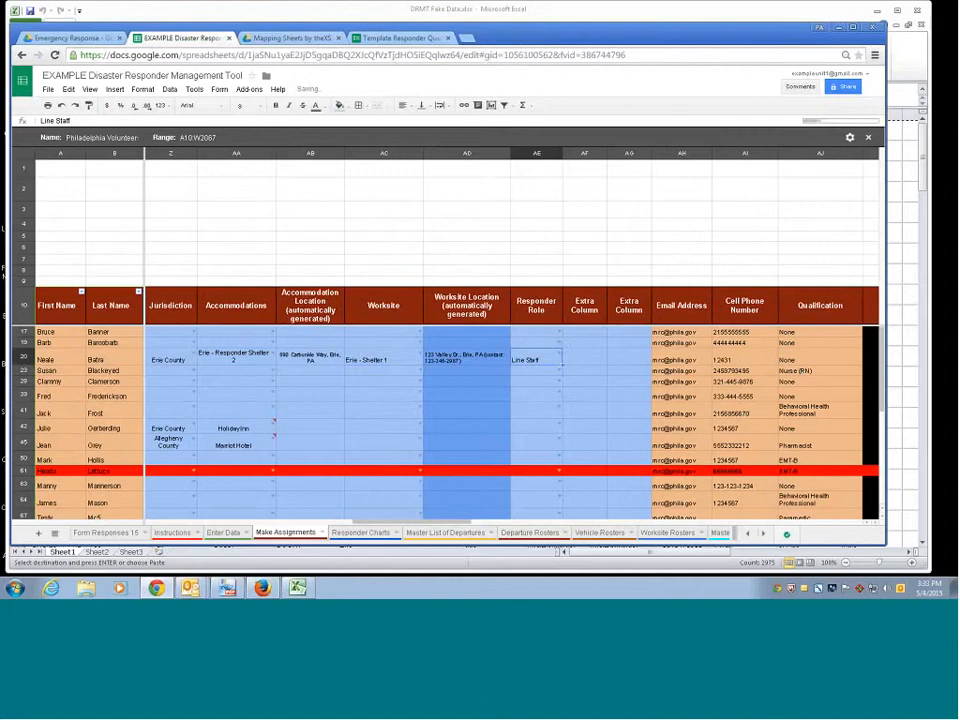
Step: Assign Shift 1 to the row 20 volunteer, with the date 2015-10-15 and the time DAY - 7am-7pm
{"action": "left_click_drag", "start_coordinate": [463, 525], "coordinate": [583, 527]}
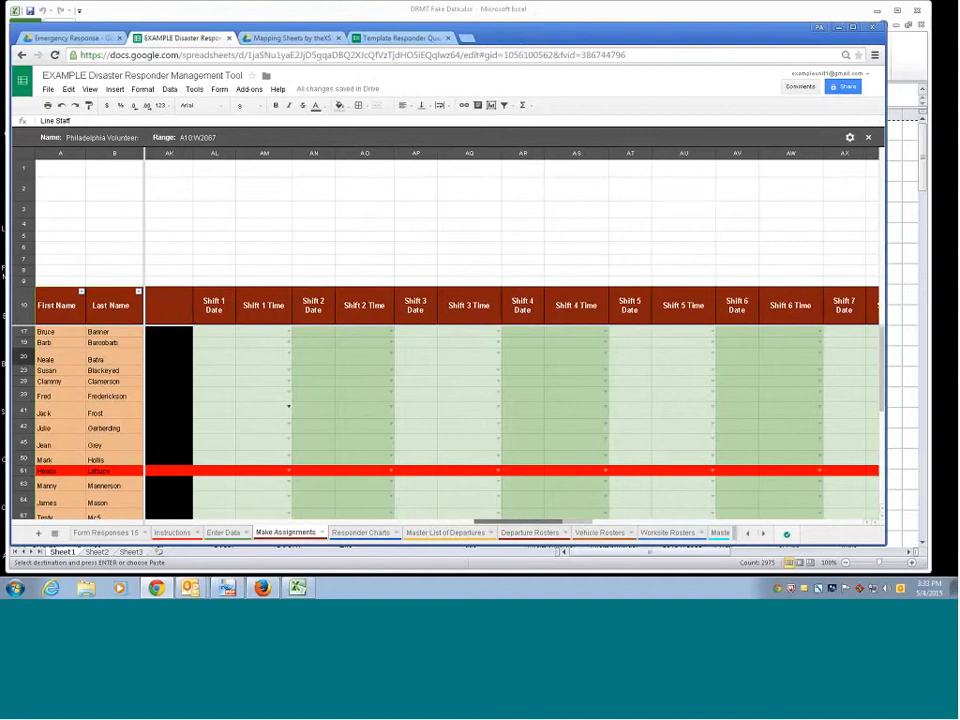
{"action": "left_click", "coordinate": [70, 360]}
{"action": "left_click", "coordinate": [130, 360]}
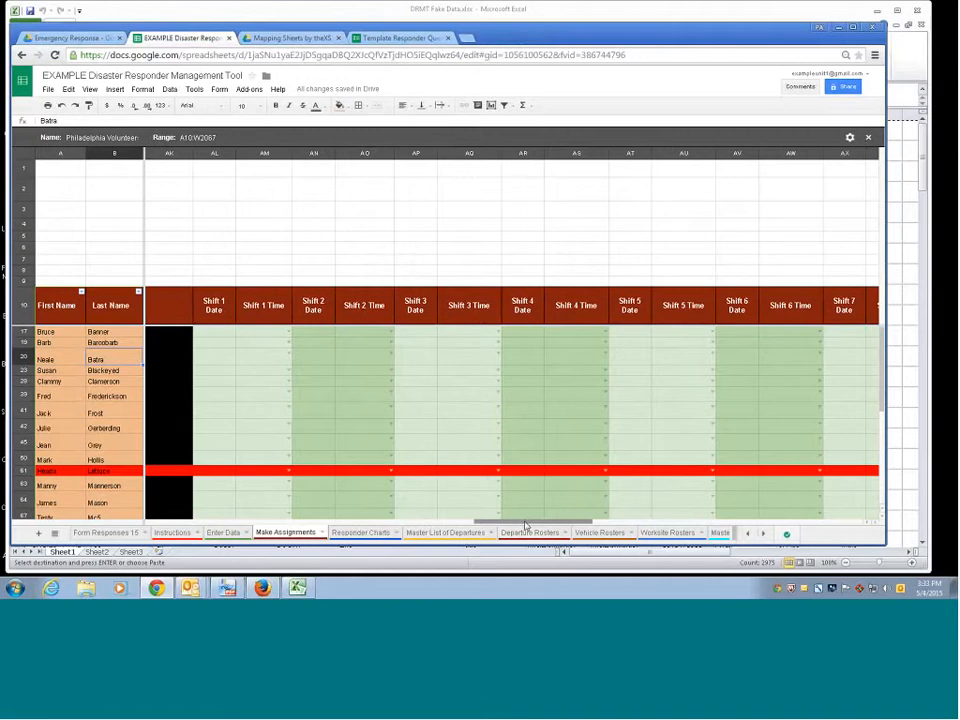
{"action": "left_click", "coordinate": [219, 360]}
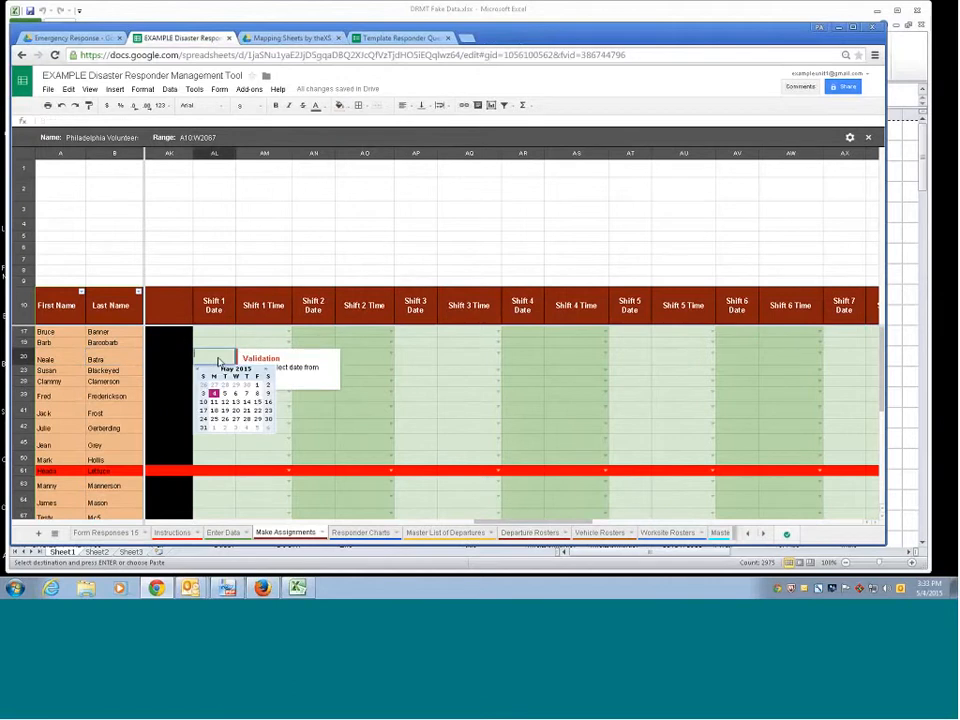
{"action": "left_click", "coordinate": [267, 371]}
{"action": "left_click", "coordinate": [267, 371]}
{"action": "left_click", "coordinate": [267, 371]}
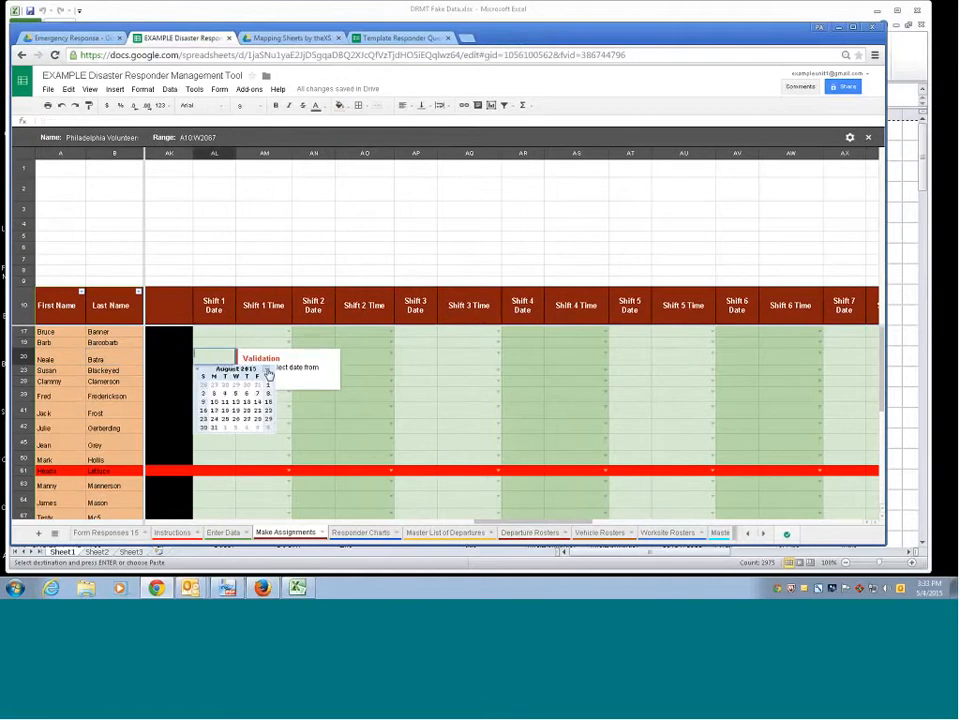
{"action": "left_click", "coordinate": [267, 371]}
{"action": "left_click", "coordinate": [267, 371]}
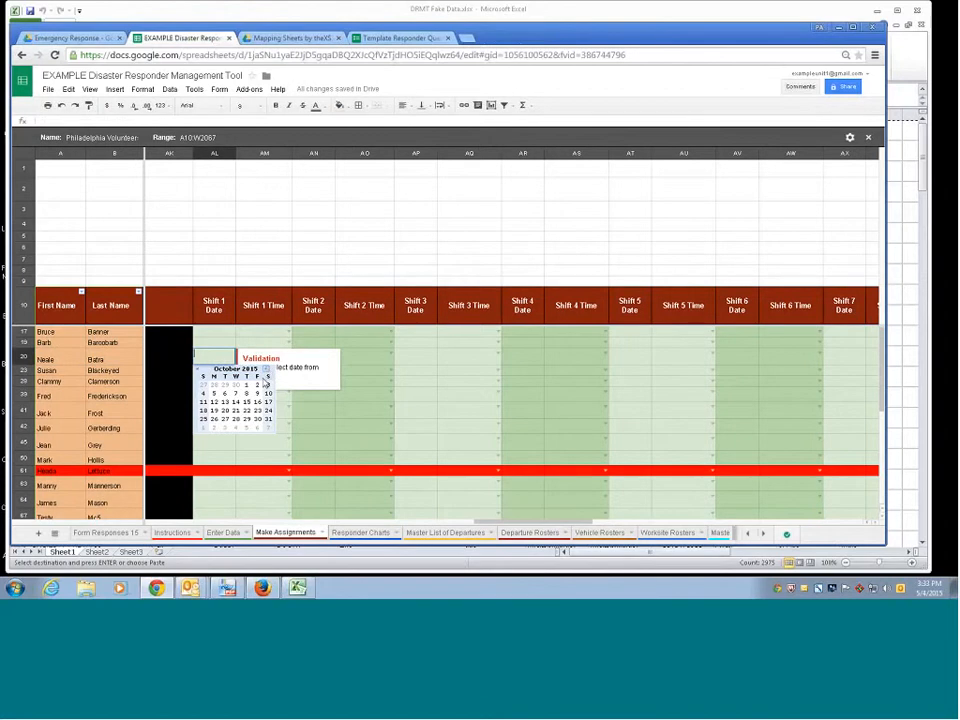
{"action": "left_click", "coordinate": [247, 402]}
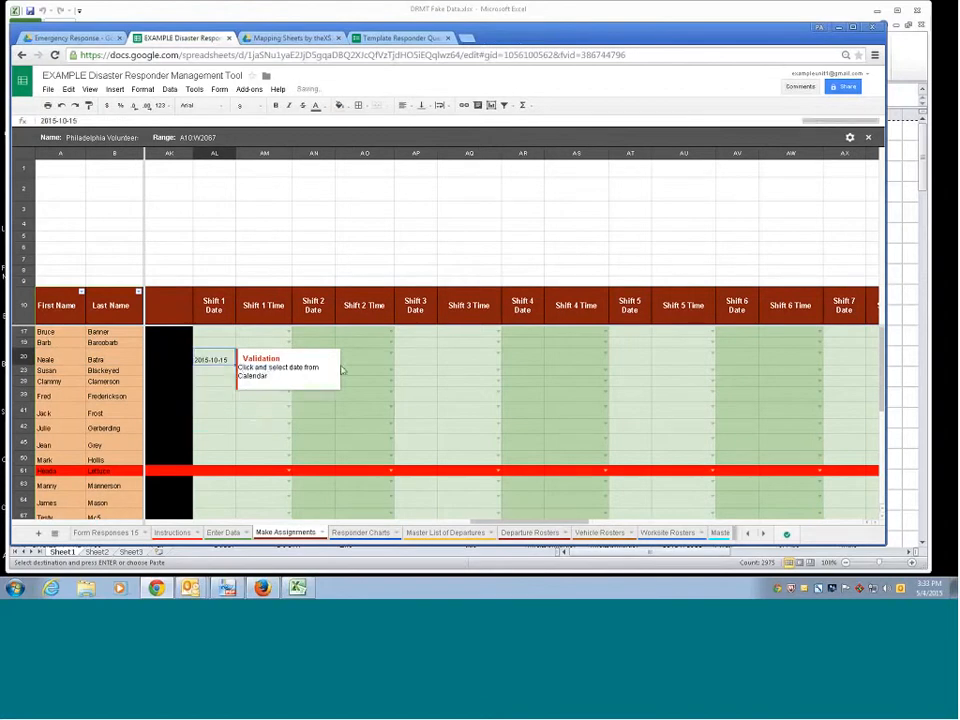
{"action": "left_click", "coordinate": [290, 357]}
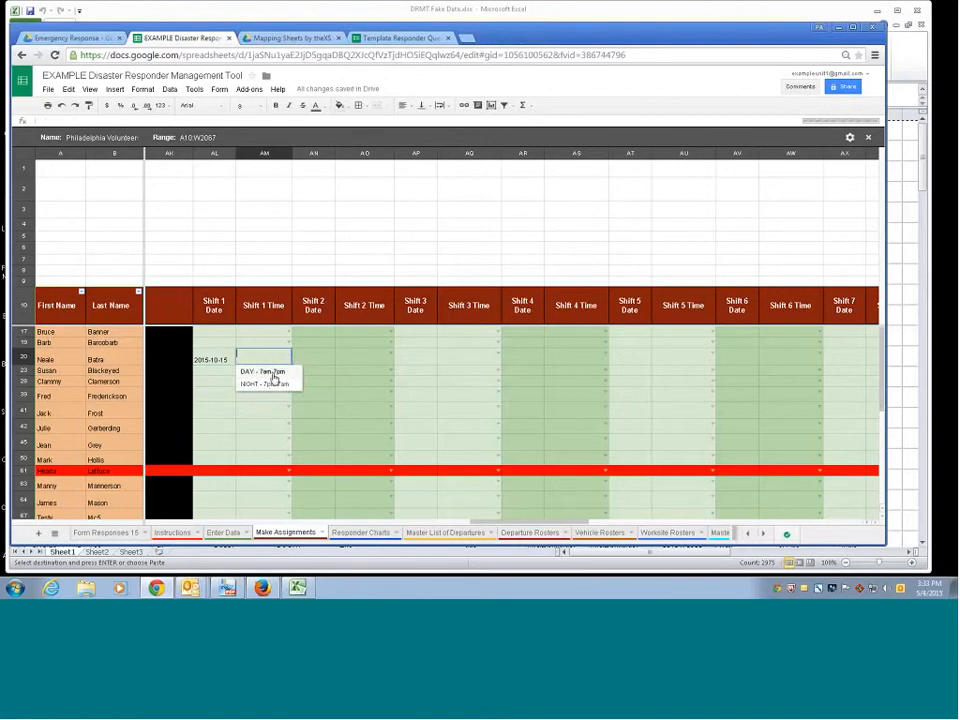
{"action": "left_click", "coordinate": [276, 371]}
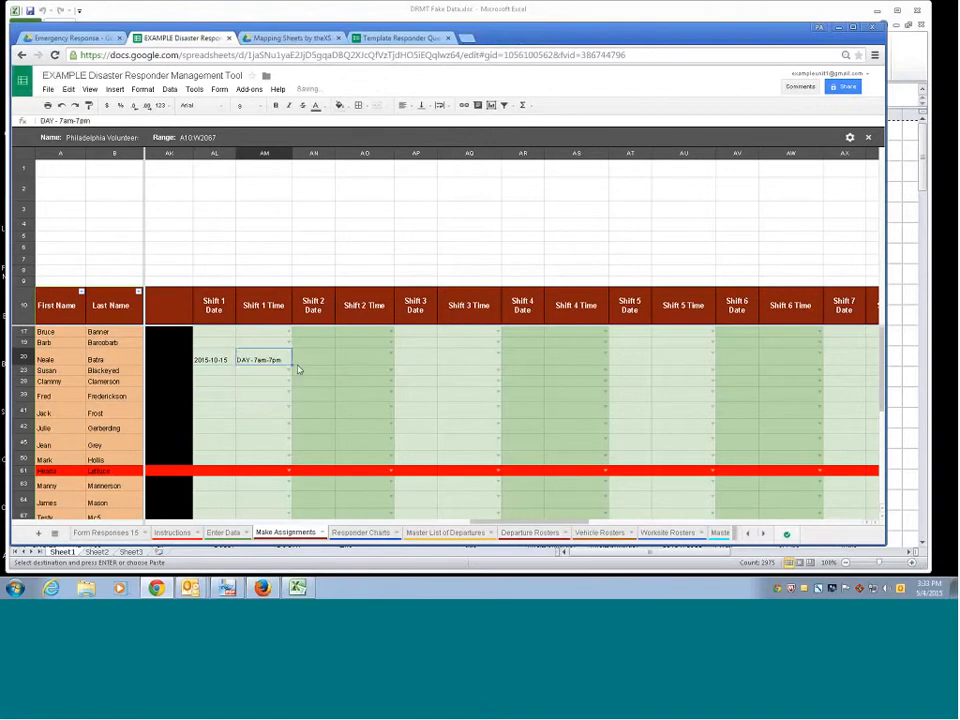
Step: Assign Shift 2 in row 20, with the date 2015-10-16 and the time DAY - 7am-7pm
{"action": "left_click", "coordinate": [313, 358]}
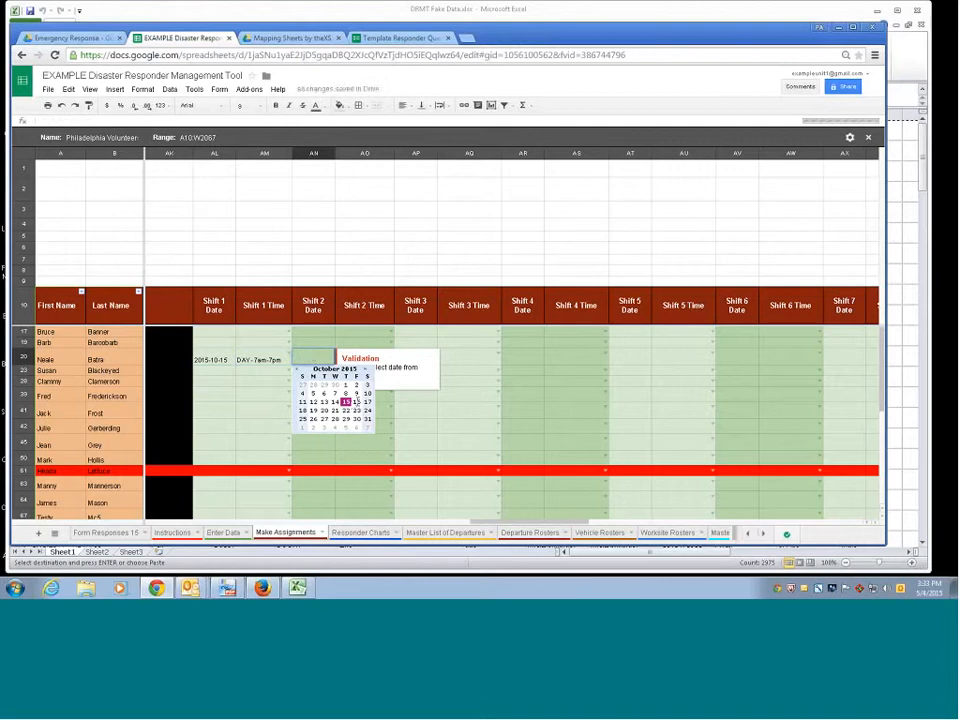
{"action": "left_click", "coordinate": [356, 402]}
{"action": "left_click", "coordinate": [466, 358]}
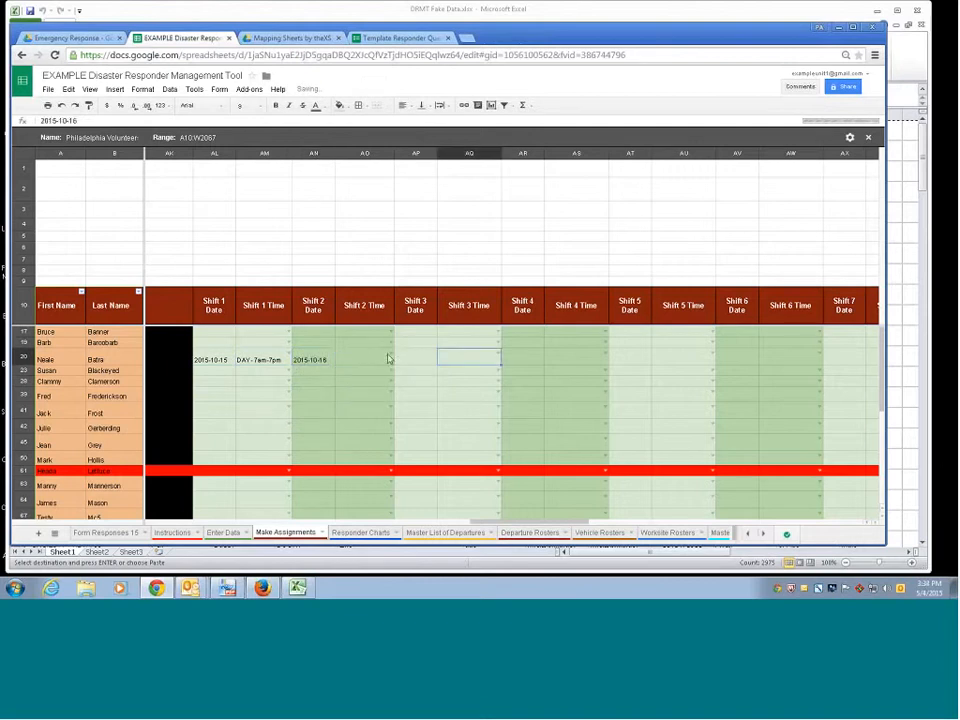
{"action": "left_click", "coordinate": [389, 359]}
{"action": "left_click", "coordinate": [362, 375]}
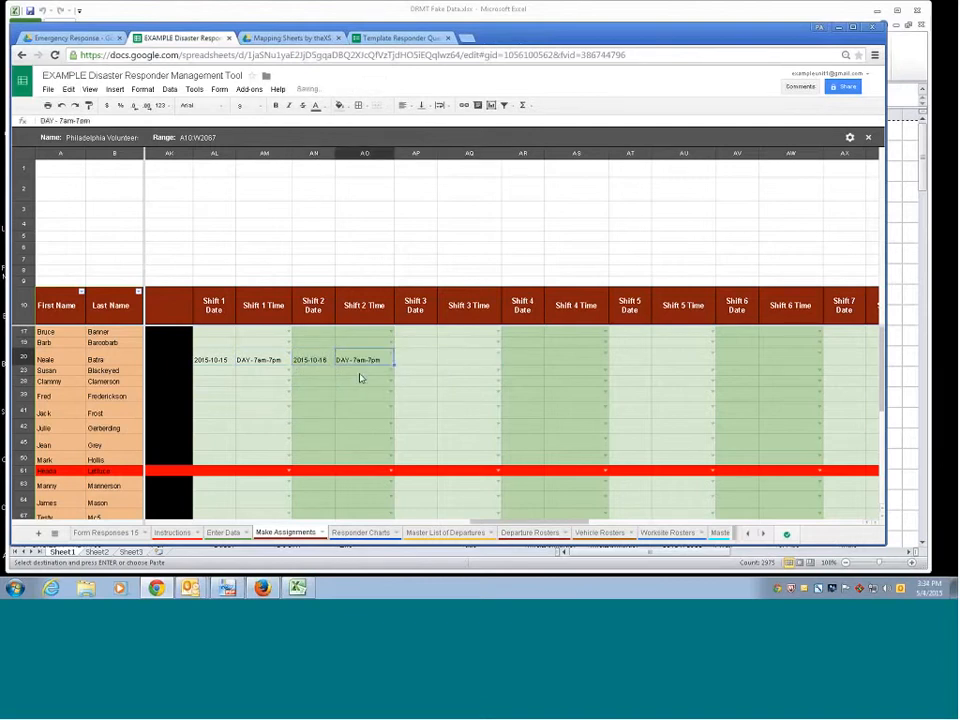
Step: Assign Shift 3 in row 20, with the date 2015-10-17 and the time DAY - 7am-7pm
{"action": "left_click", "coordinate": [414, 358]}
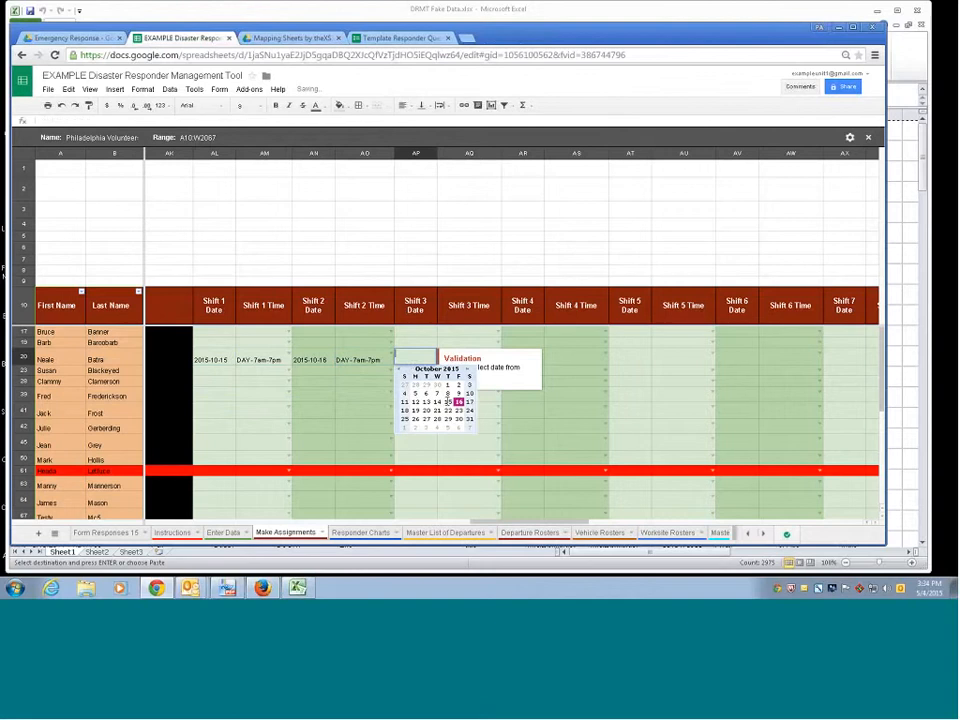
{"action": "left_click", "coordinate": [466, 401]}
{"action": "left_click", "coordinate": [498, 358]}
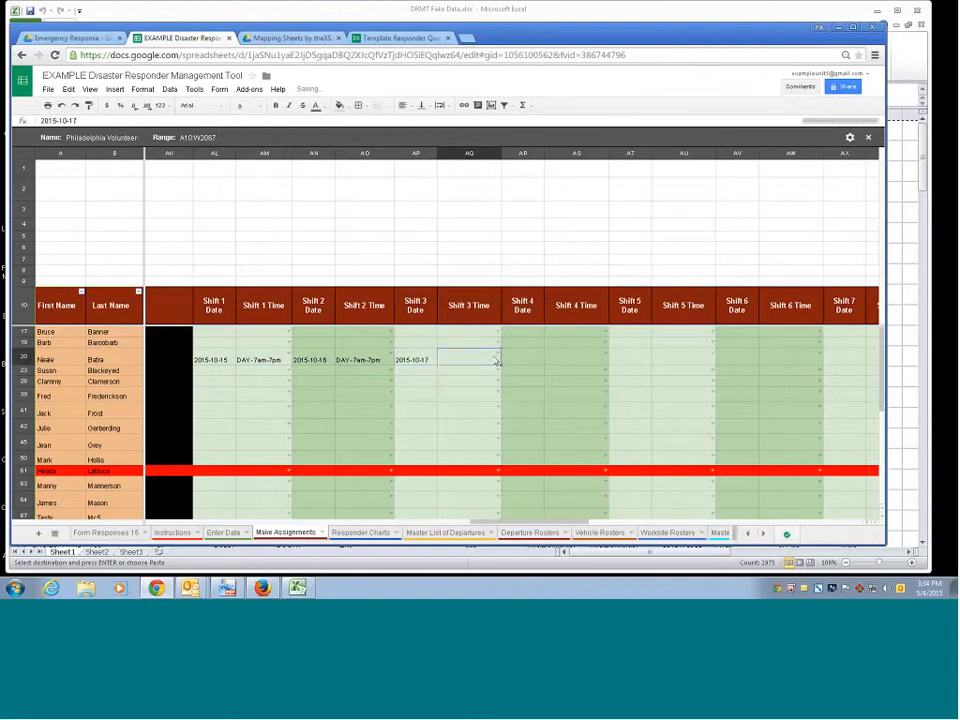
{"action": "left_click", "coordinate": [474, 372]}
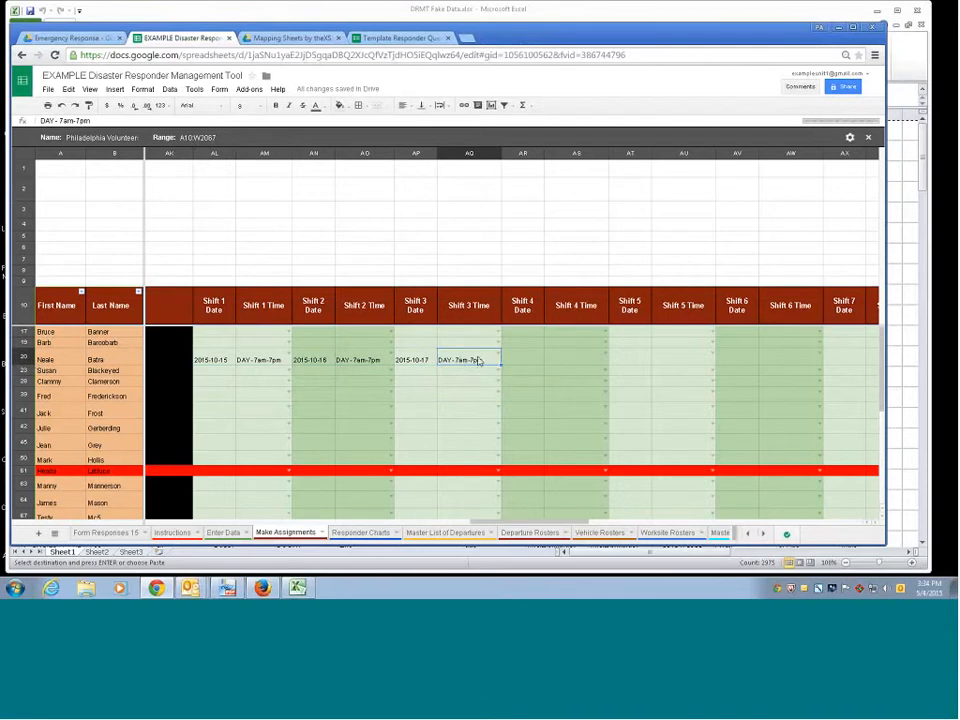
Step: Assign Shift 4 in row 20, with the date 2015-10-18 and the time DAY - 7am-7pm
{"action": "left_click", "coordinate": [515, 356]}
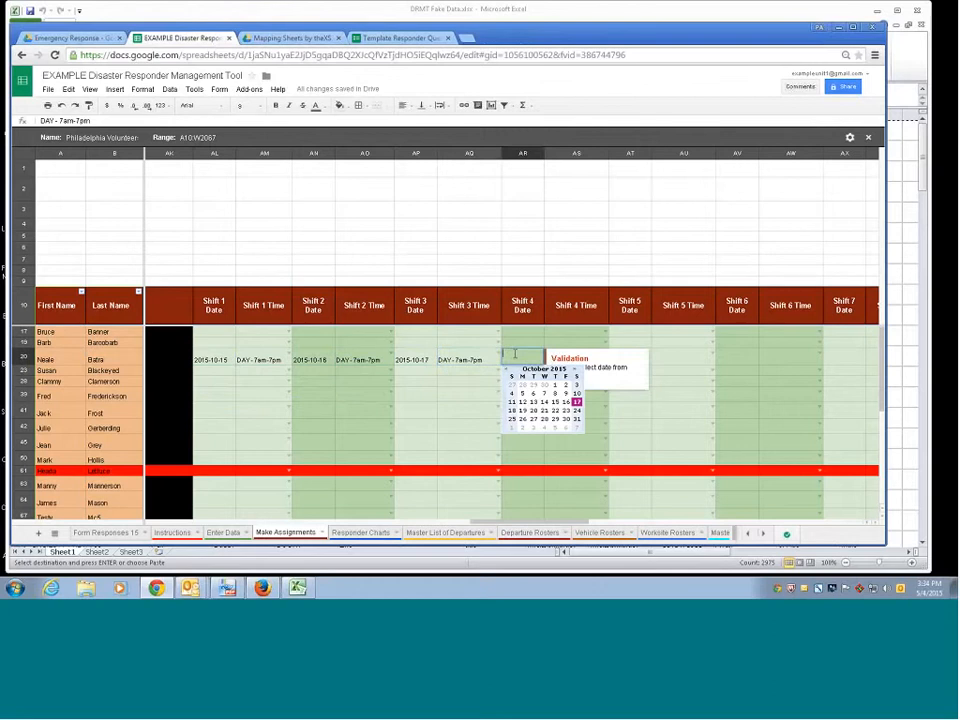
{"action": "left_click", "coordinate": [512, 410]}
{"action": "left_click", "coordinate": [606, 359]}
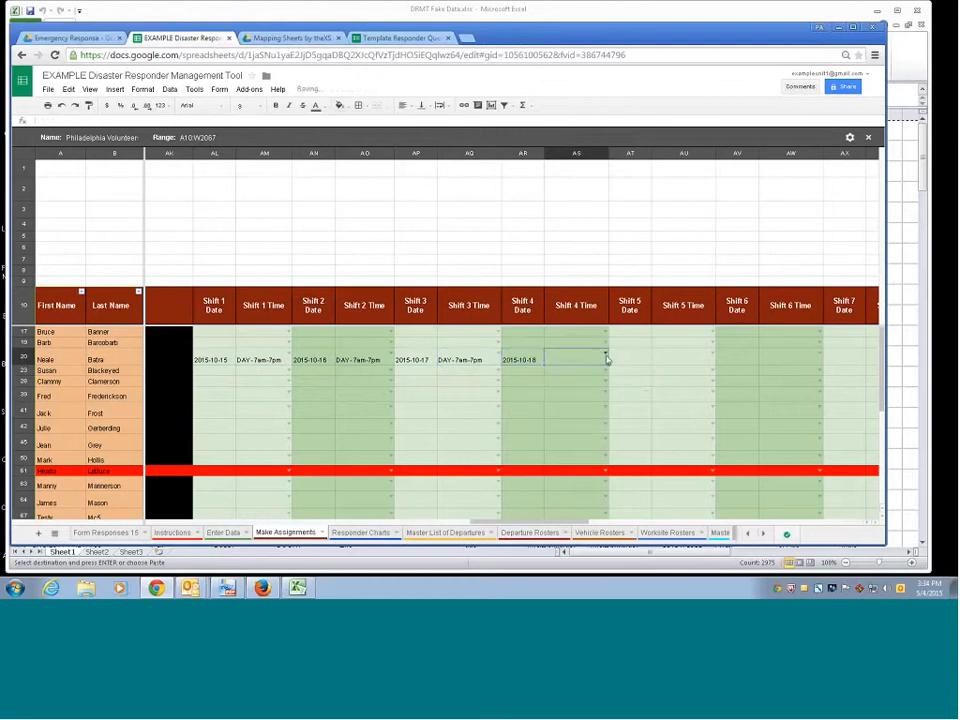
{"action": "left_click", "coordinate": [606, 359]}
{"action": "left_click", "coordinate": [590, 371]}
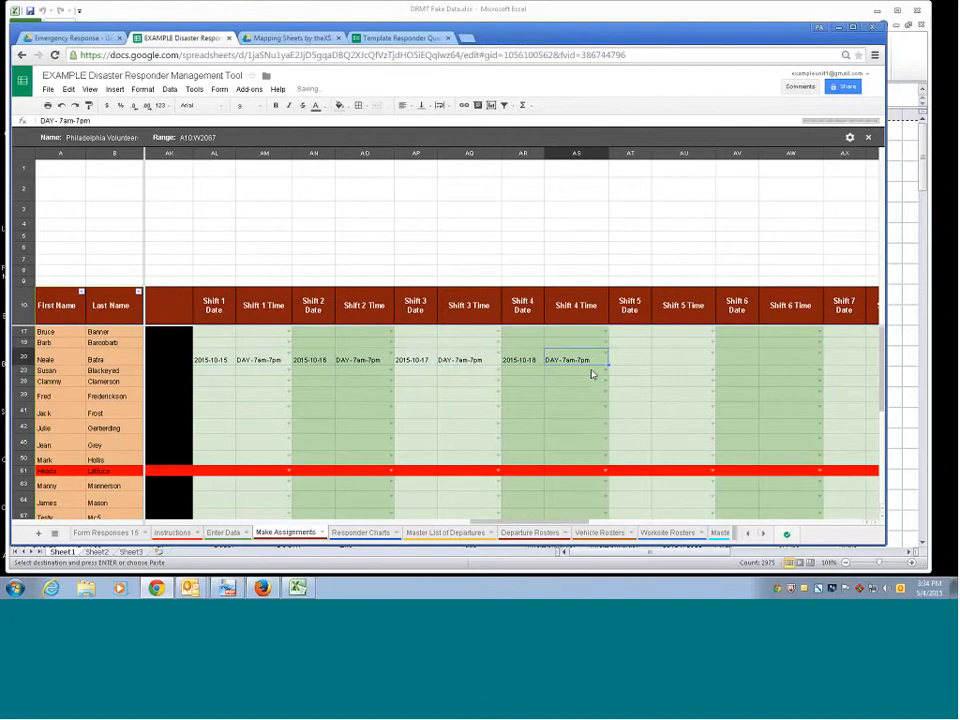
Step: Review the row 20 volunteer's responder role and automatically generated worksite location
{"action": "left_click_drag", "start_coordinate": [520, 524], "coordinate": [485, 527]}
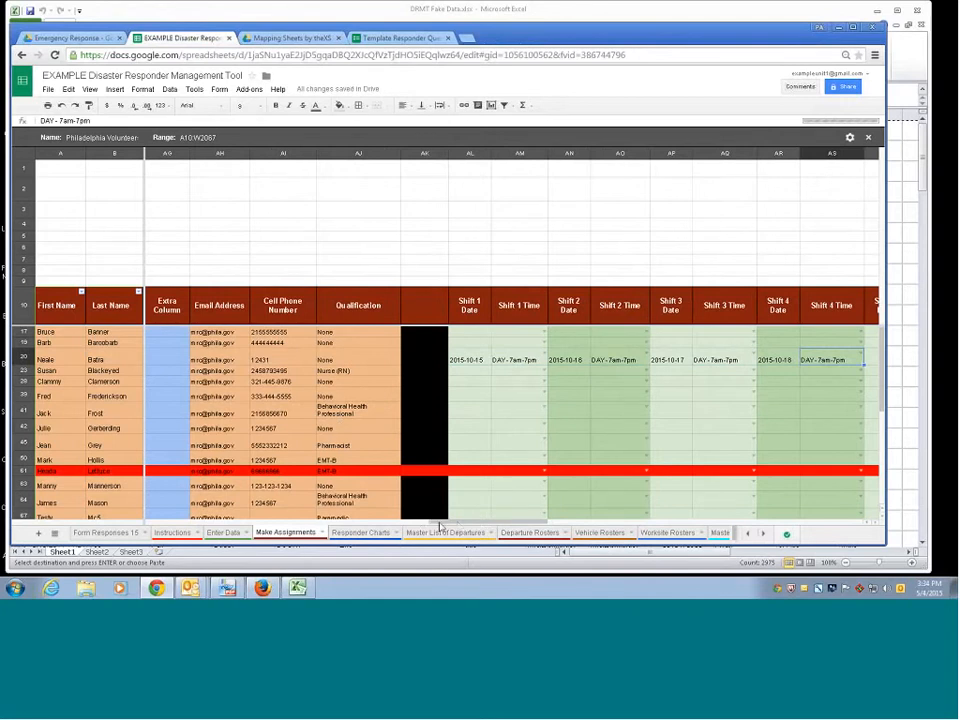
{"action": "left_click_drag", "start_coordinate": [481, 520], "coordinate": [450, 527]}
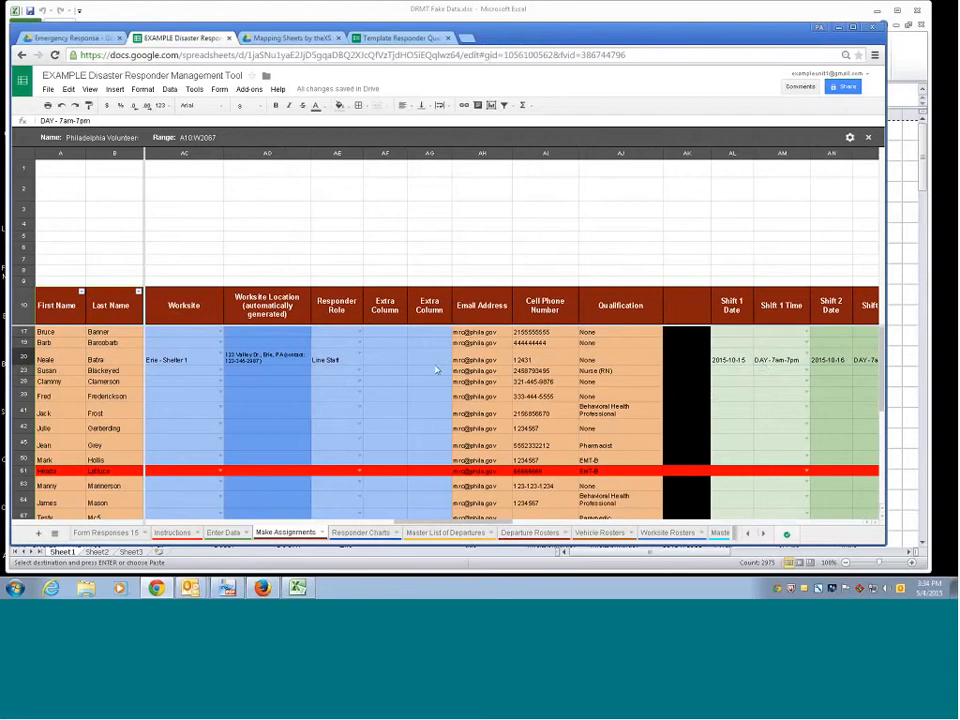
{"action": "left_click", "coordinate": [358, 361]}
{"action": "key", "text": "Left"}
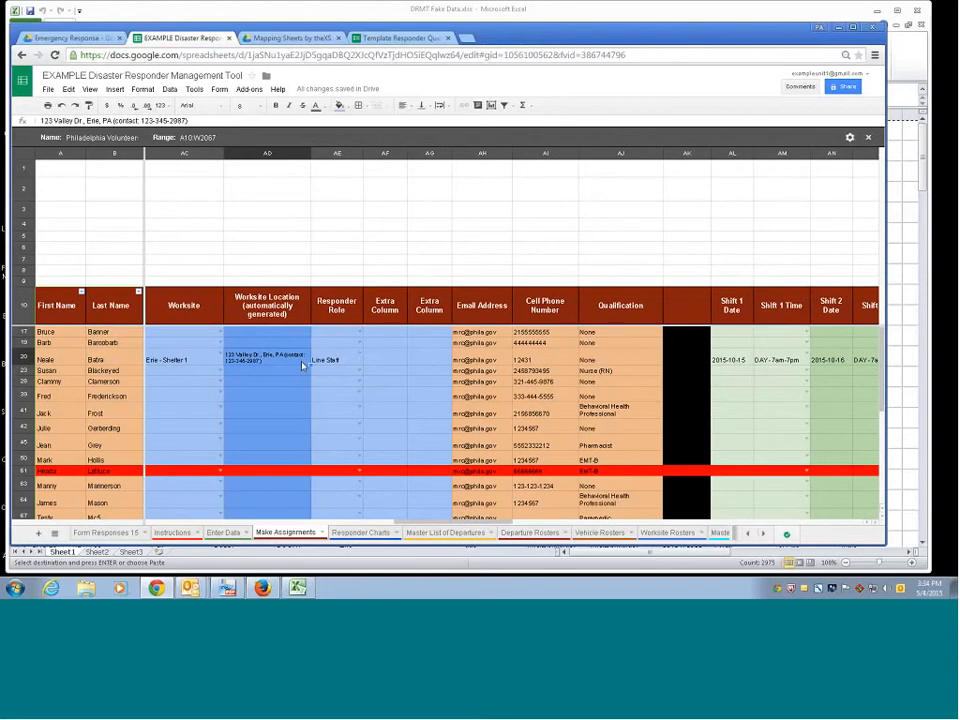
Step: Change the row 20 volunteer's responder role to Vaccinator and set it back to Line Staff
{"action": "left_click", "coordinate": [360, 357]}
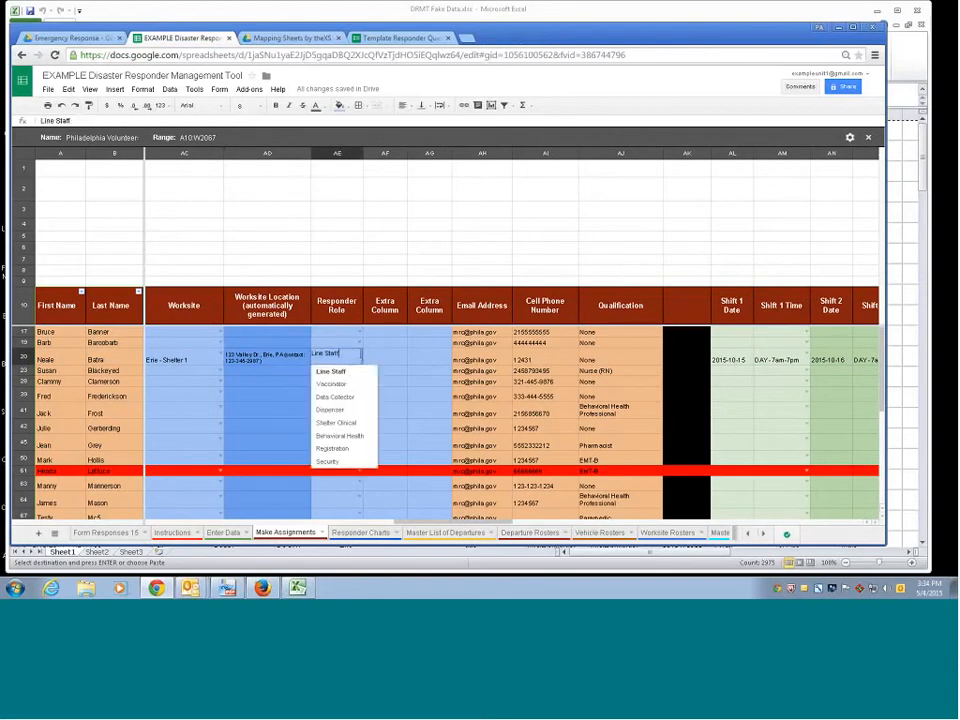
{"action": "key", "text": "Tab"}
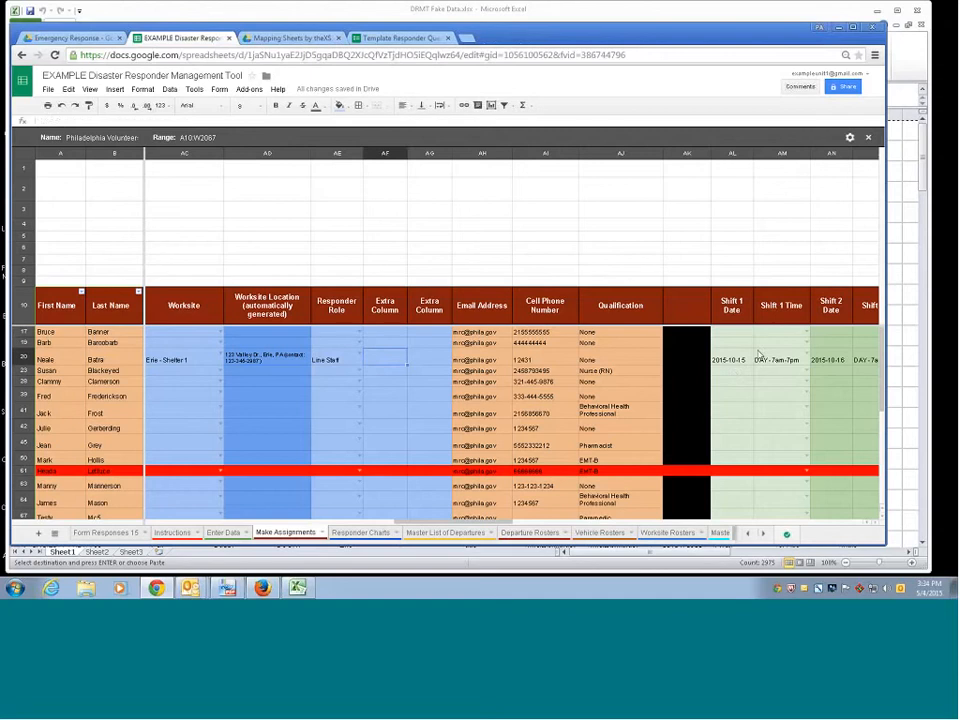
{"action": "left_click", "coordinate": [358, 357]}
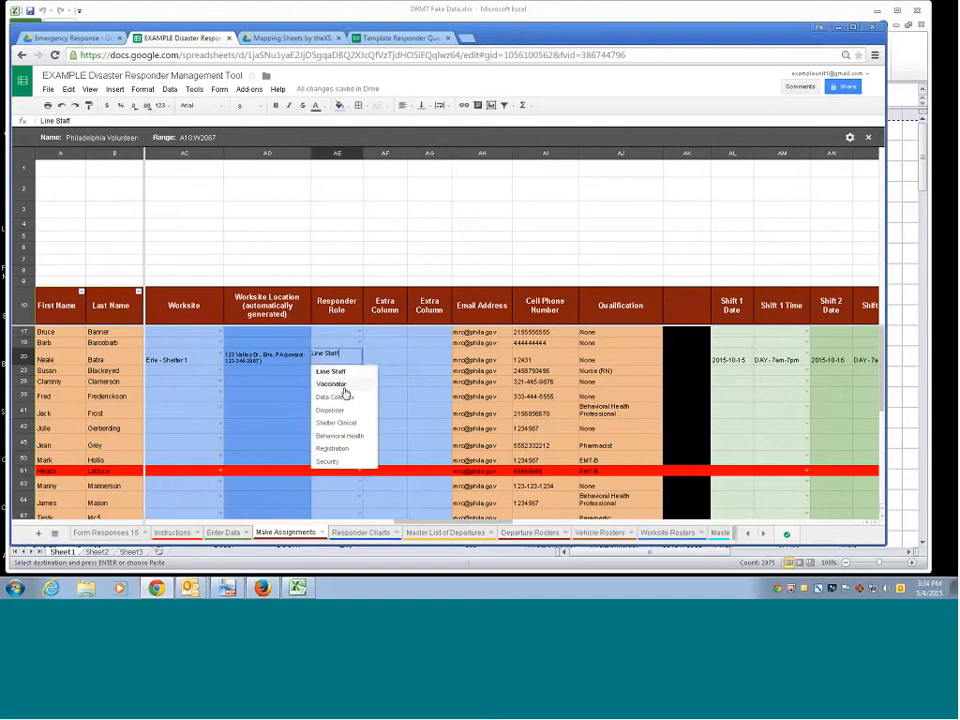
{"action": "left_click", "coordinate": [343, 386]}
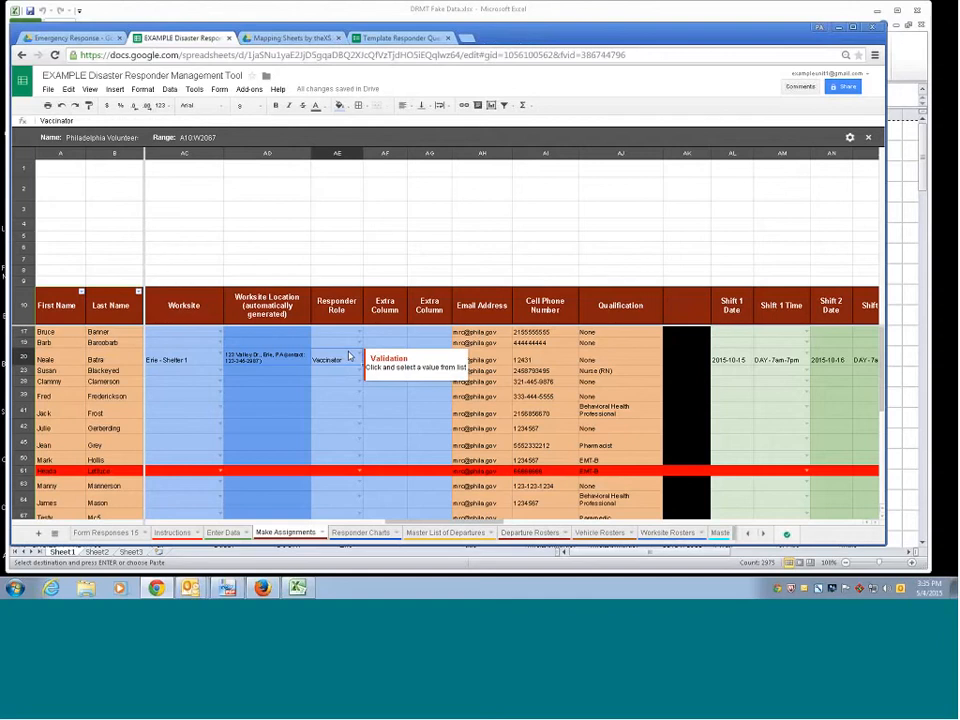
{"action": "left_click", "coordinate": [354, 358]}
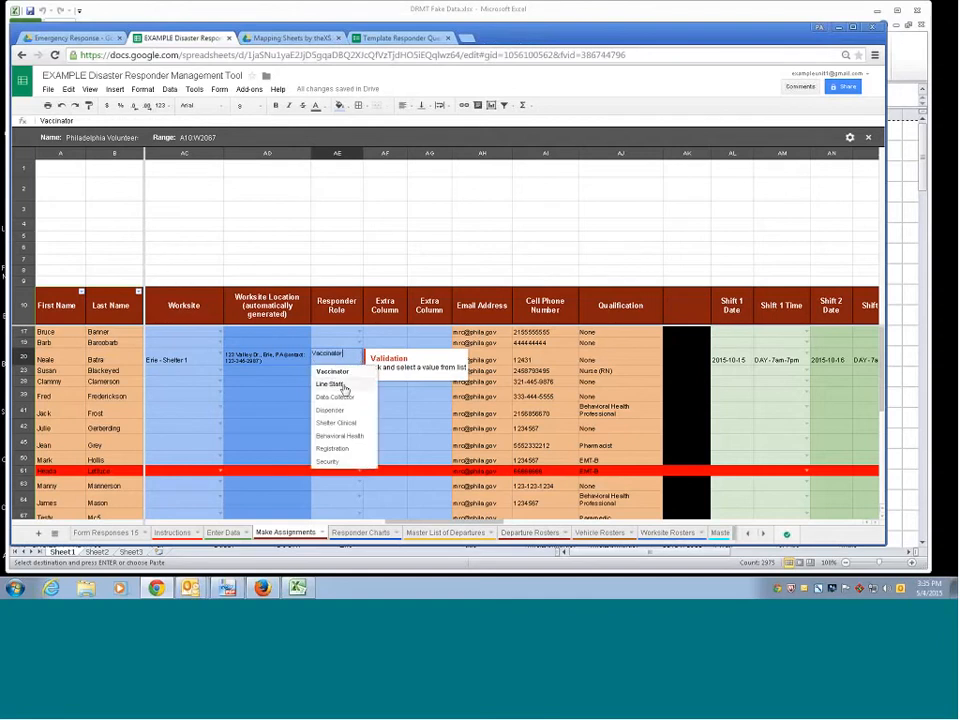
{"action": "left_click", "coordinate": [340, 382]}
{"action": "left_click", "coordinate": [369, 364]}
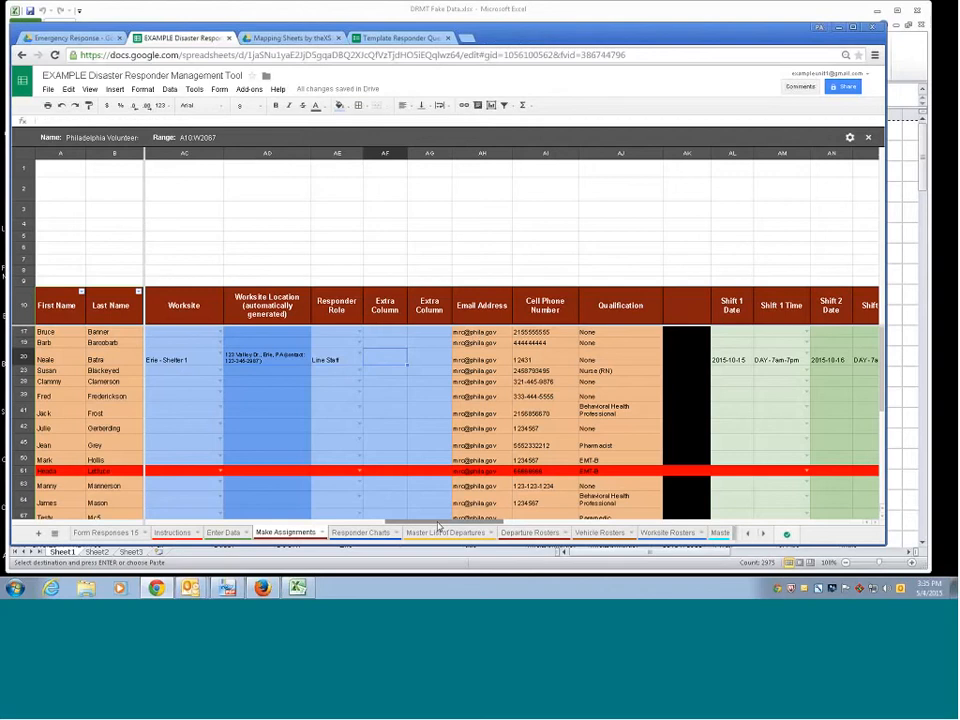
Step: Review the shift date and time columns in Make Assignments through Shift 10
{"action": "left_click_drag", "start_coordinate": [437, 527], "coordinate": [512, 525]}
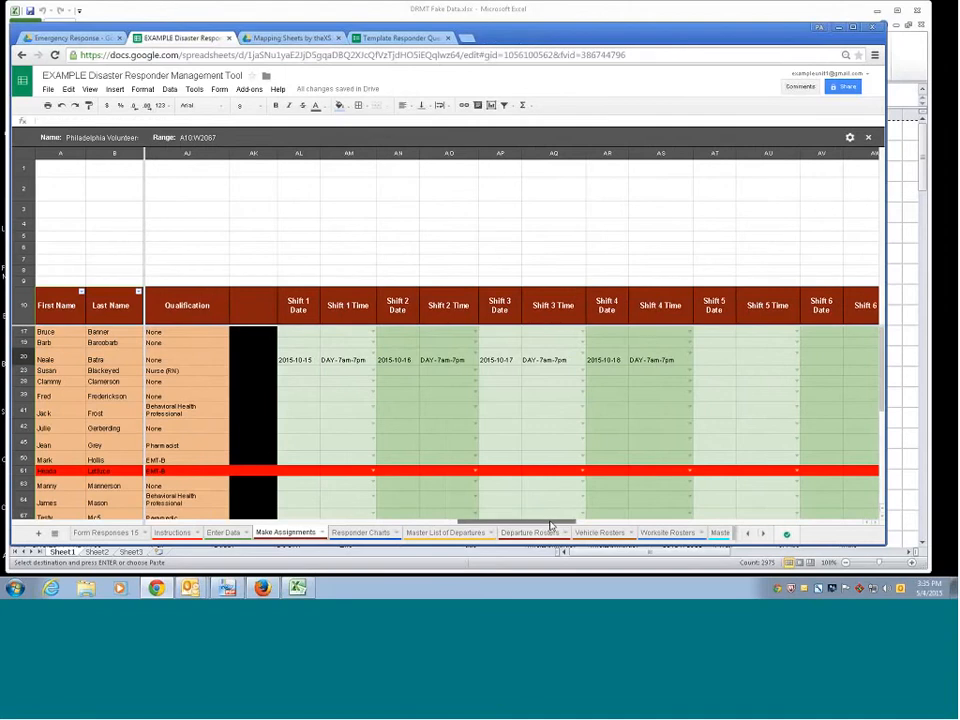
{"action": "left_click_drag", "start_coordinate": [549, 523], "coordinate": [633, 525]}
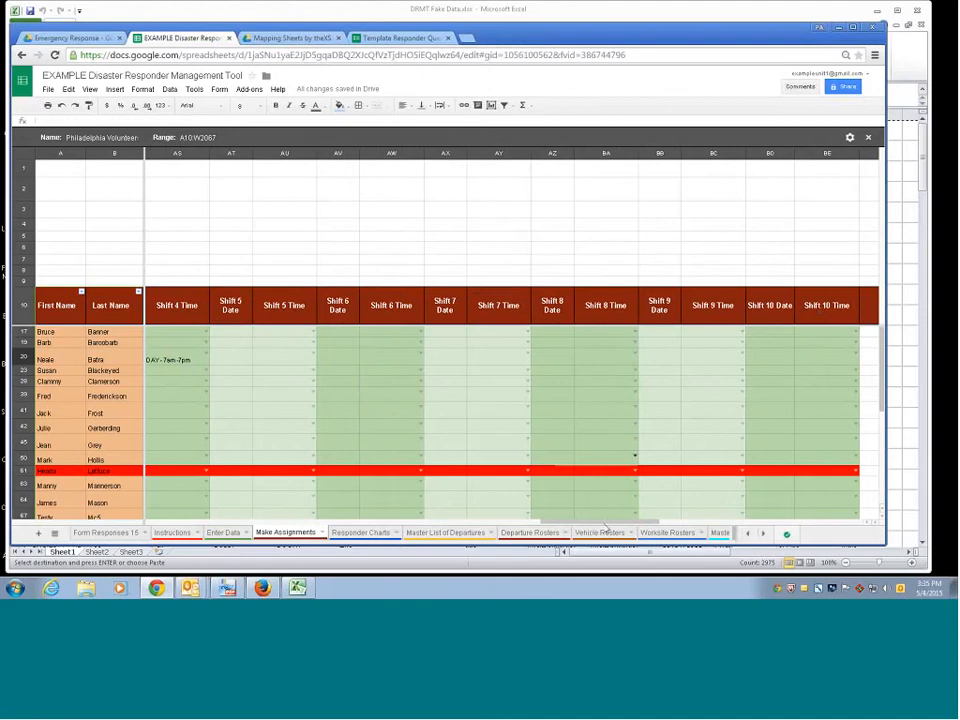
{"action": "left_click_drag", "start_coordinate": [604, 525], "coordinate": [636, 527]}
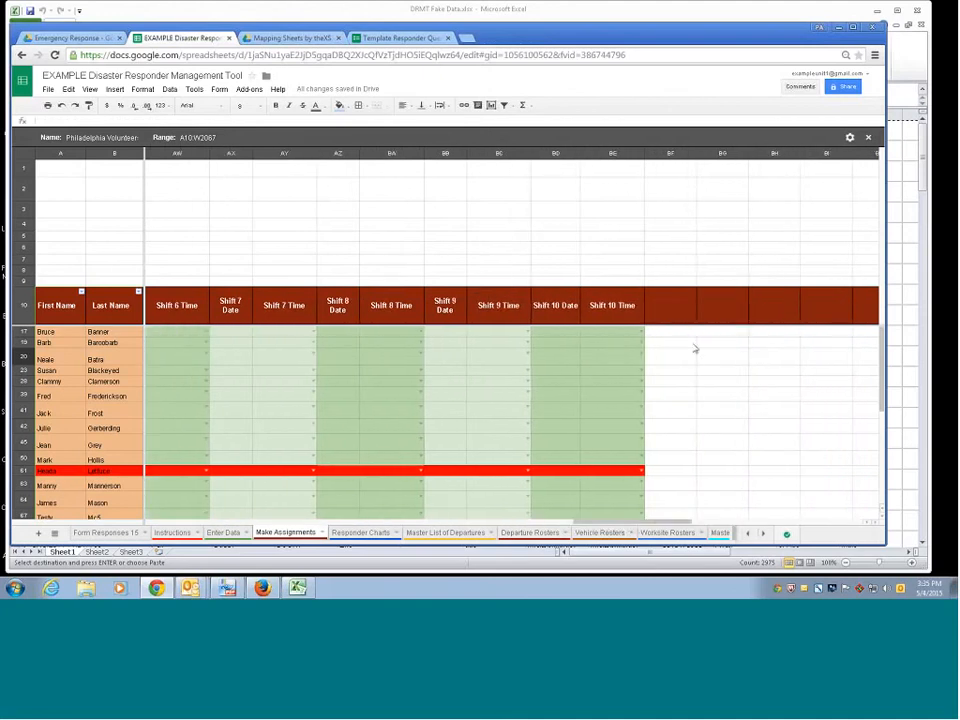
Step: View the Worksite Rosters sheet for worksite Montgo - POD 1 and examine its date, shift and listed responder roles
{"action": "left_click", "coordinate": [668, 532]}
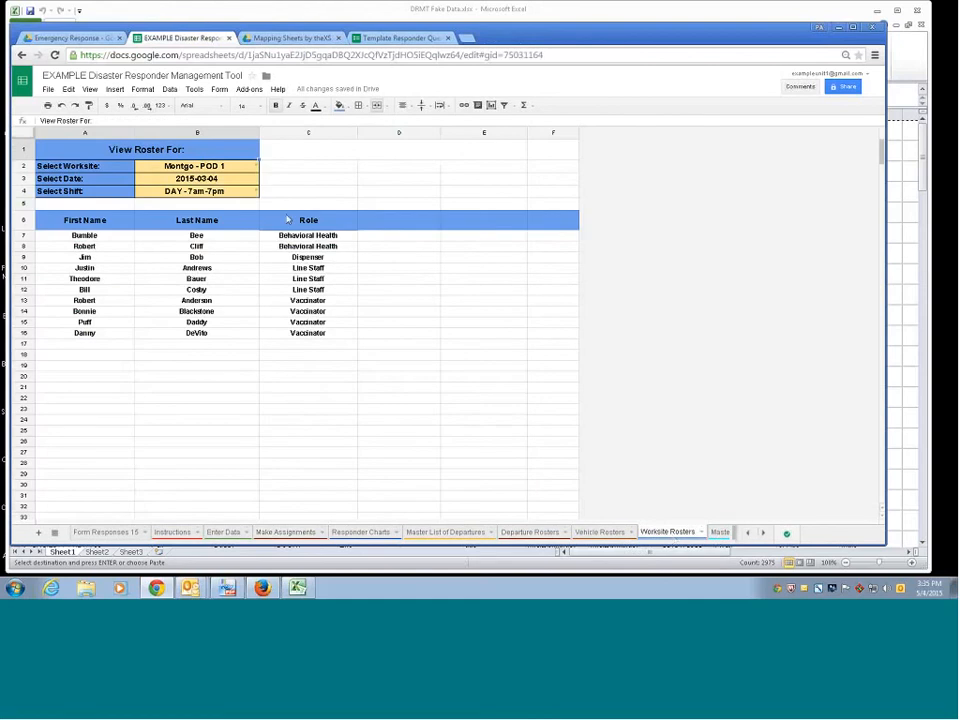
{"action": "left_click", "coordinate": [220, 167]}
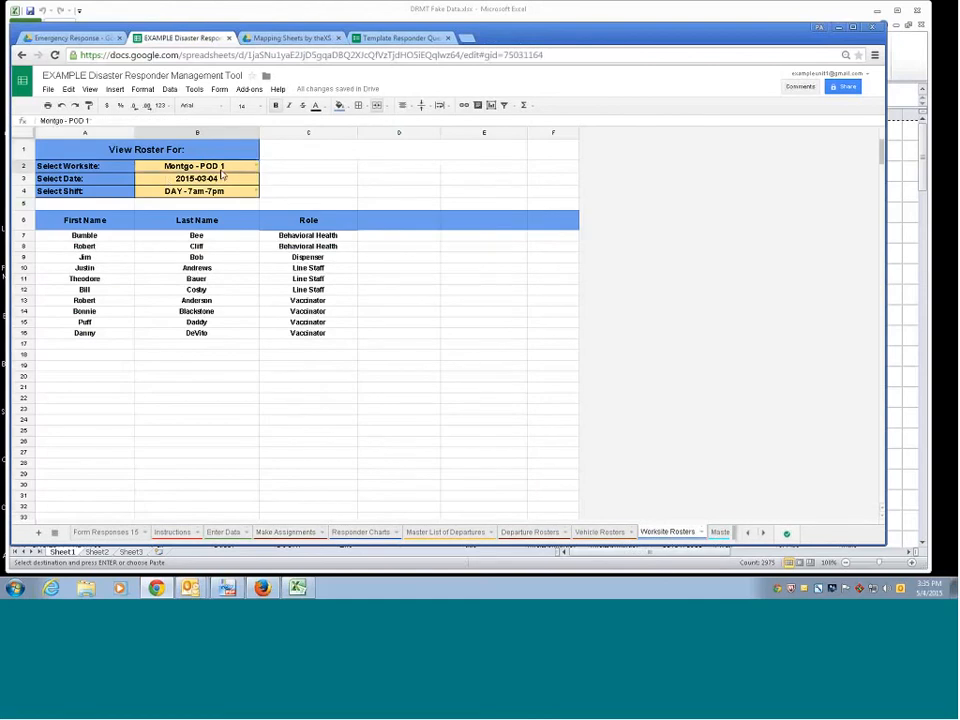
{"action": "left_click", "coordinate": [257, 169]}
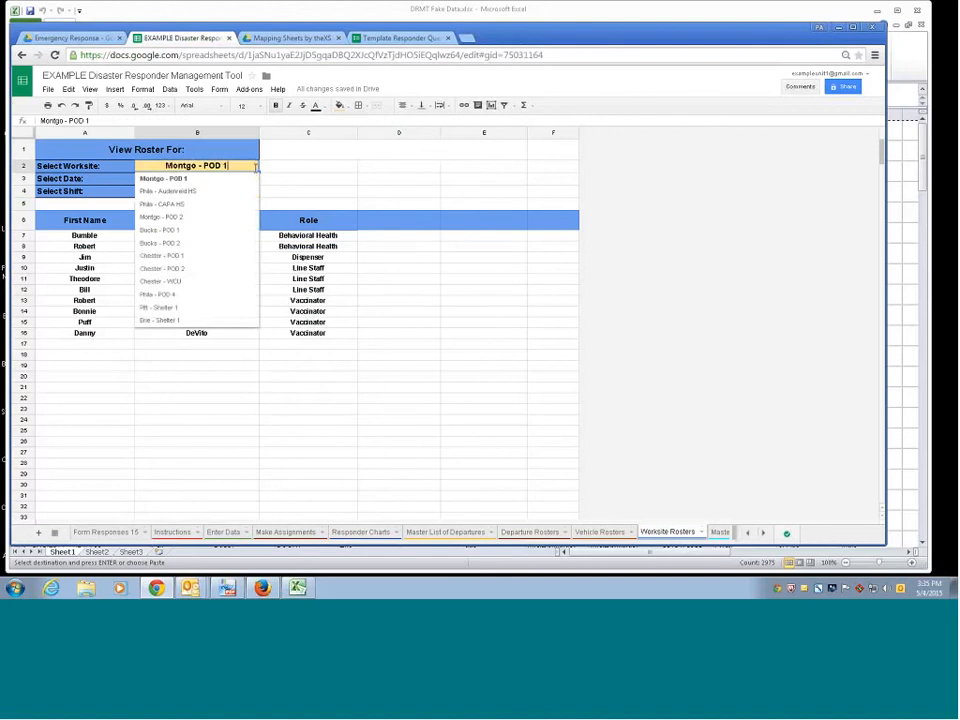
{"action": "left_click", "coordinate": [238, 181]}
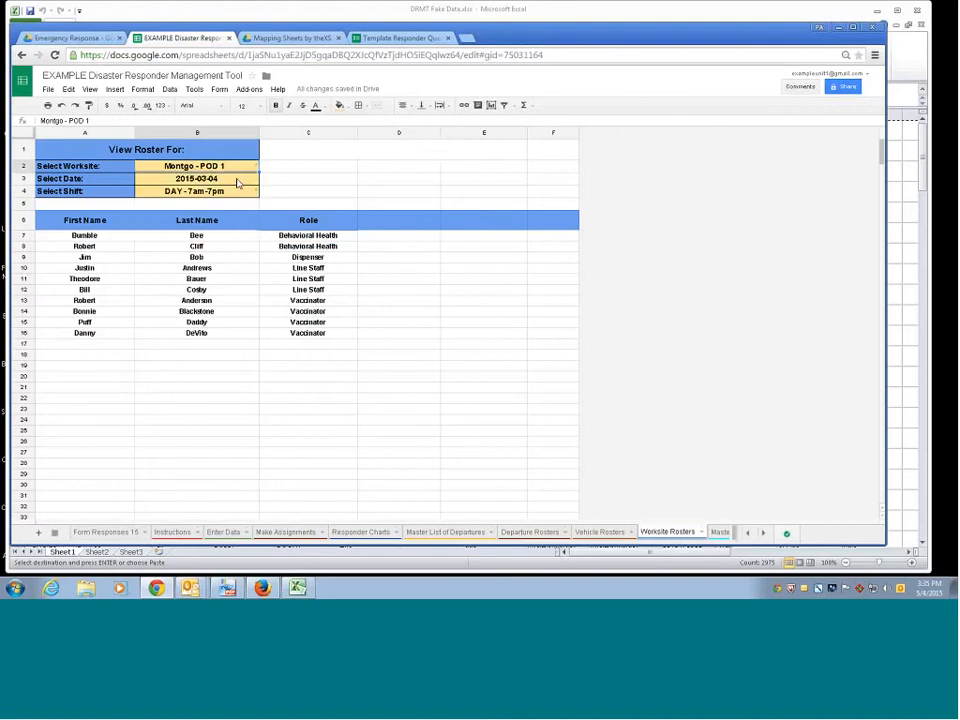
{"action": "left_click", "coordinate": [236, 196]}
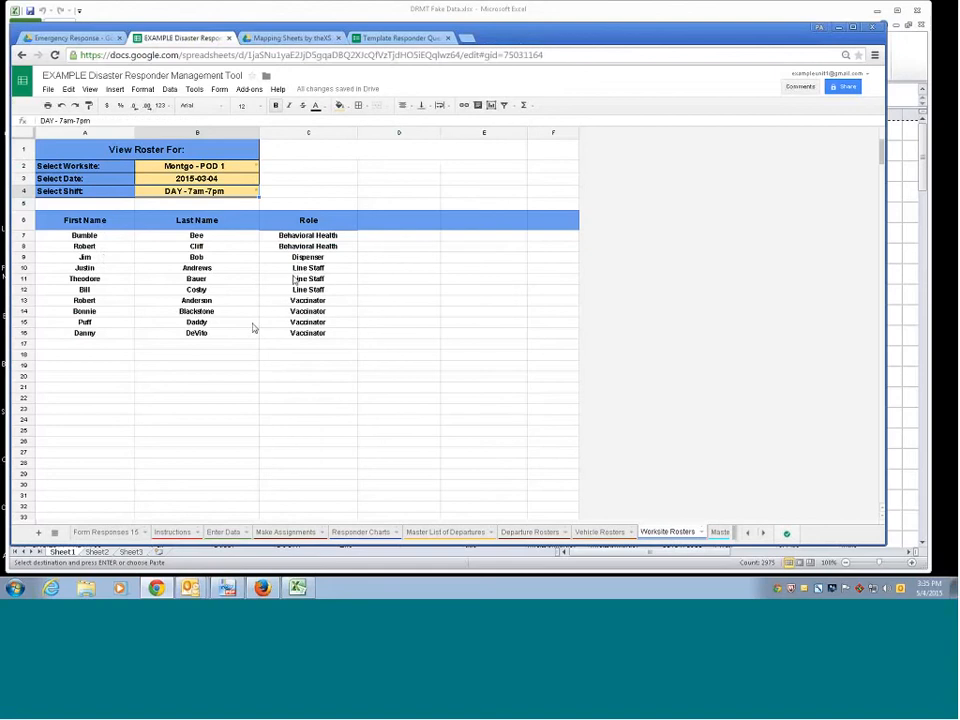
{"action": "left_click_drag", "start_coordinate": [308, 236], "coordinate": [324, 336]}
{"action": "left_click", "coordinate": [324, 336]}
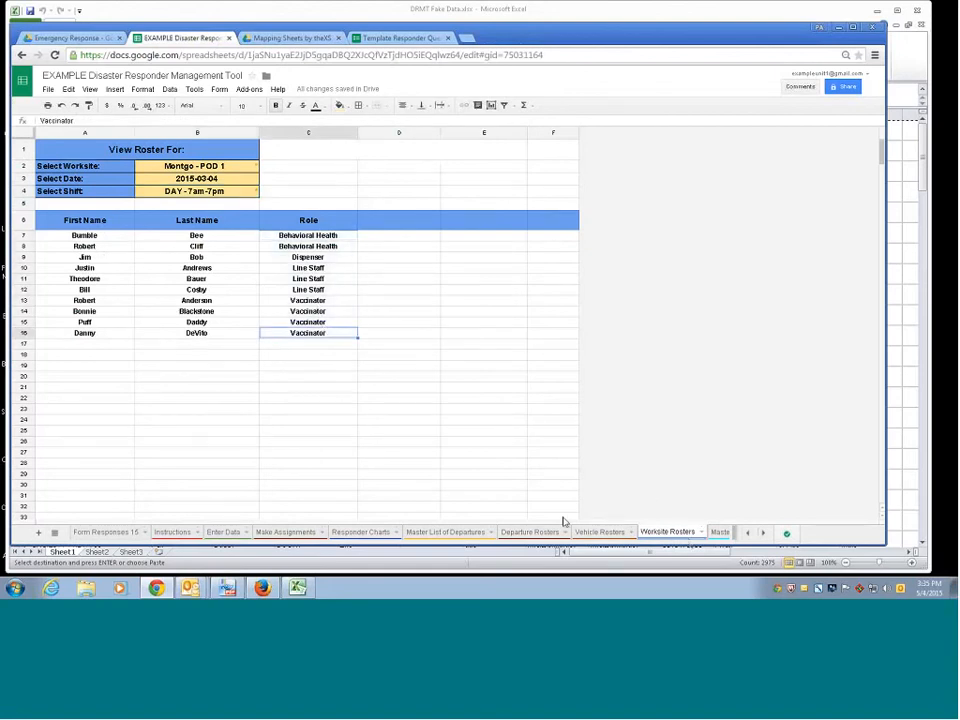
Step: Return to the Make Assignments sheet and check the Shift 1 time choices in row 20, keeping DAY - 7am-7pm
{"action": "left_click", "coordinate": [271, 533]}
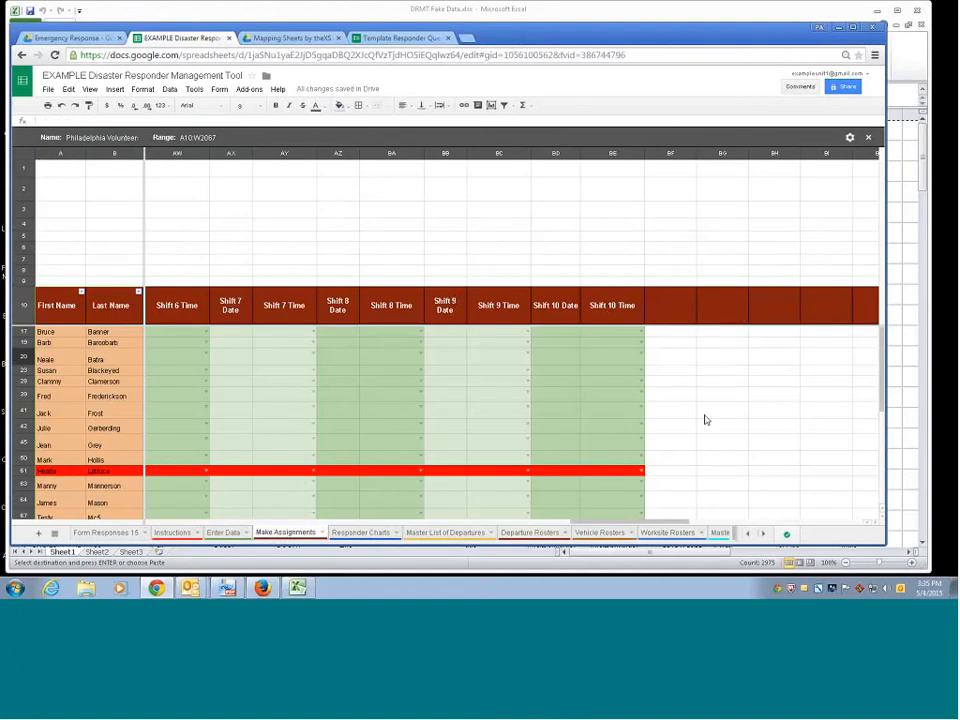
{"action": "left_click_drag", "start_coordinate": [594, 522], "coordinate": [486, 524]}
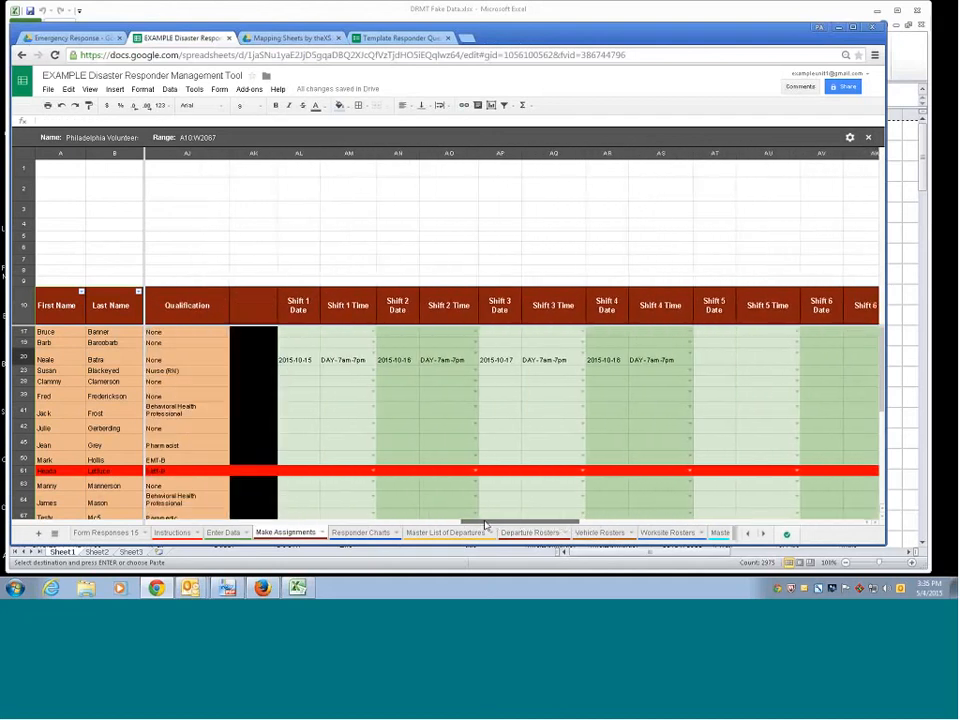
{"action": "left_click", "coordinate": [372, 359]}
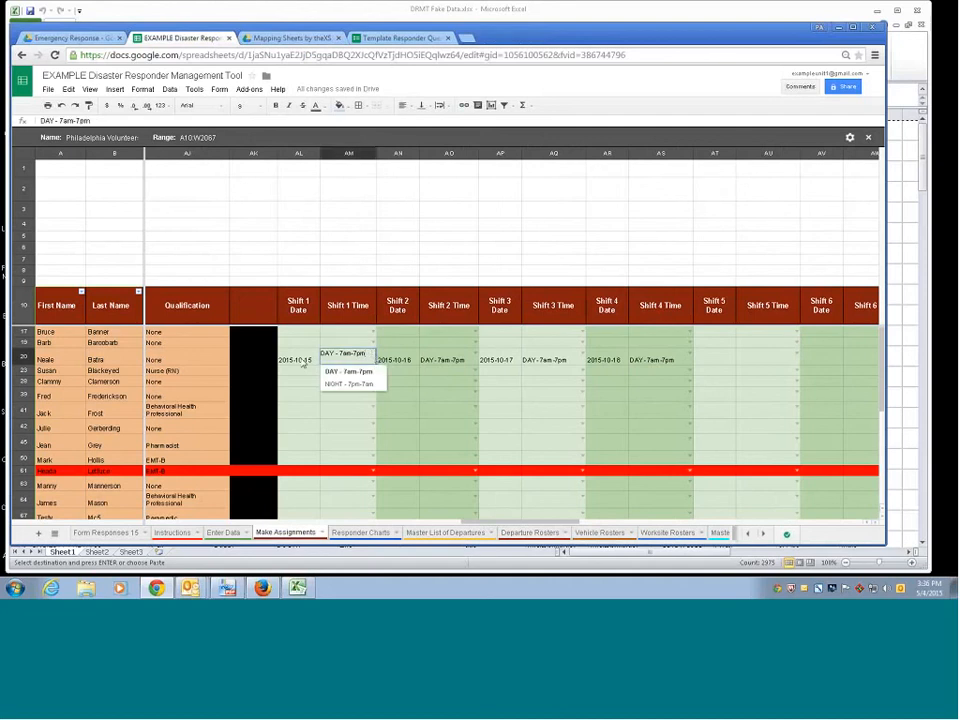
{"action": "left_click", "coordinate": [348, 371]}
{"action": "left_click", "coordinate": [347, 343]}
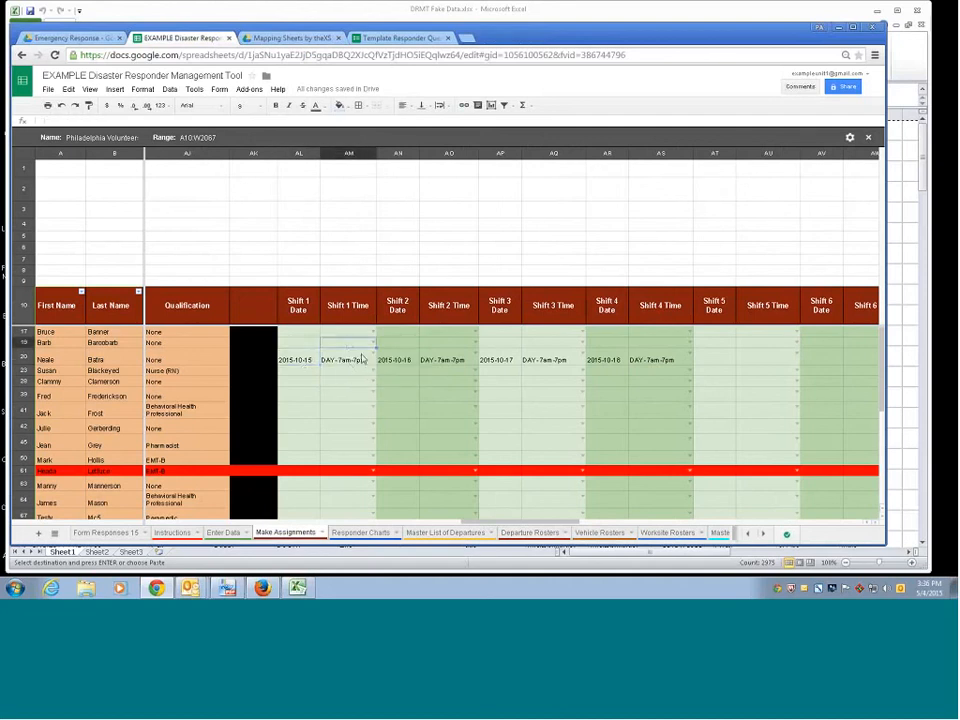